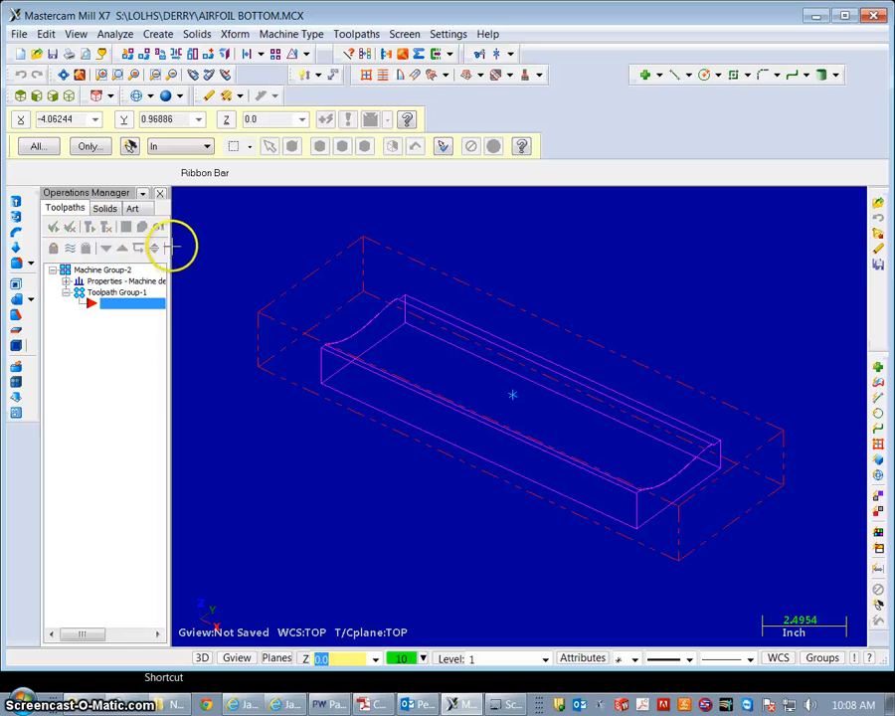
Add a mill machine group using the MPSHOPBOT.MMD machine definition, with the Operations Manager pane widened slightly.
left_click_drag(170, 209, 195, 209)
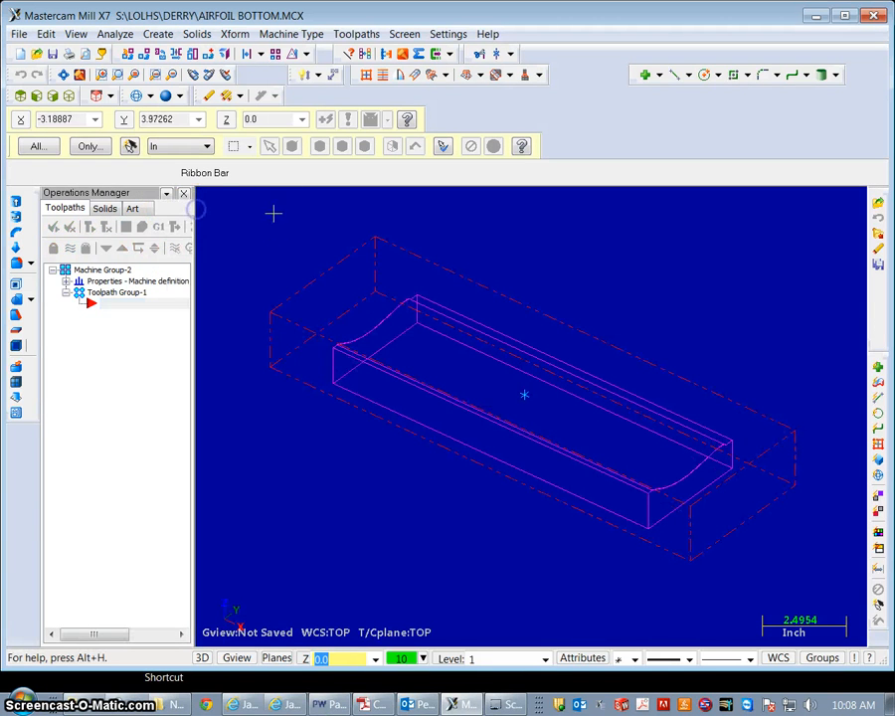
left_click(293, 35)
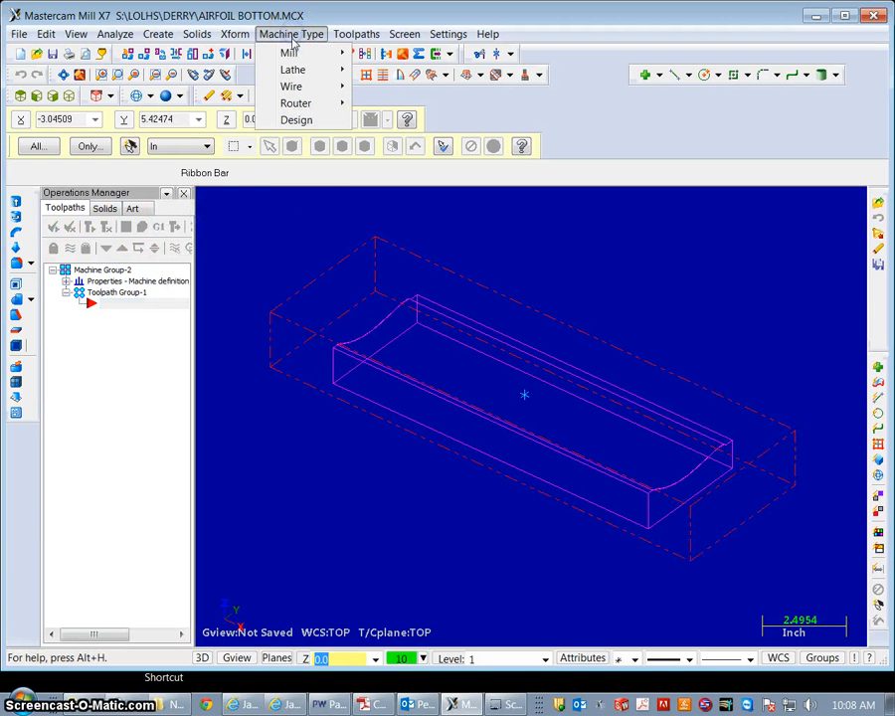
mouse_move(293, 58)
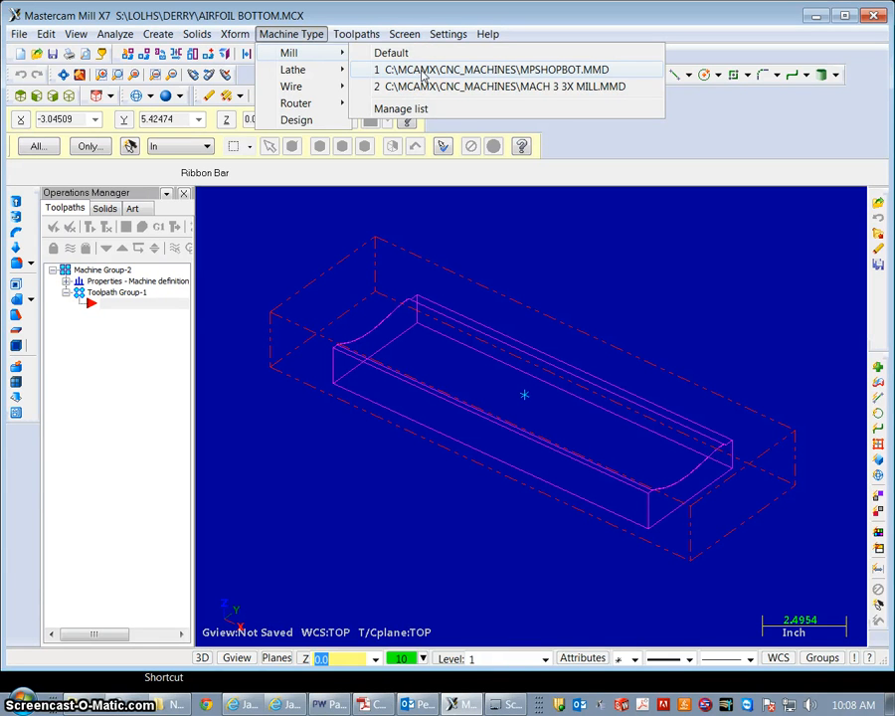
left_click(422, 71)
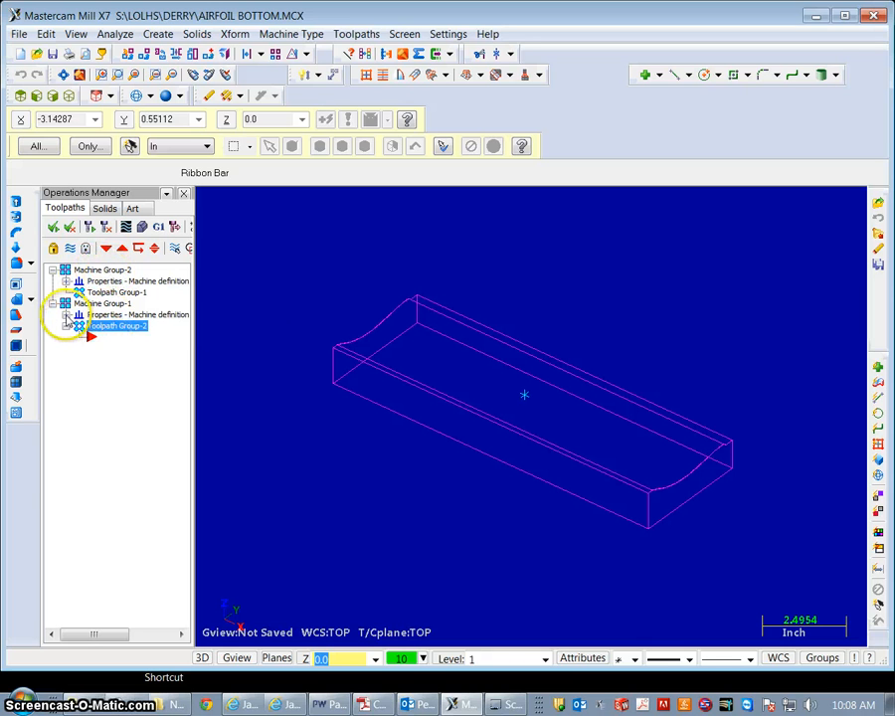
Define the new machine group's rectangular stock as X 16, Y 4 and Z 2 inches and turn on its display.
left_click(66, 314)
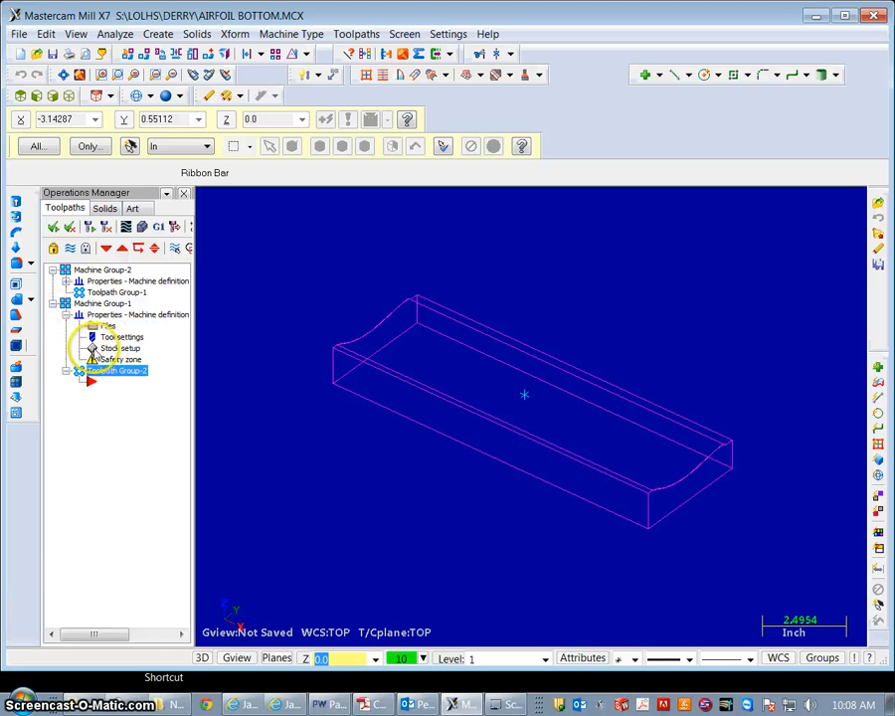
left_click(92, 349)
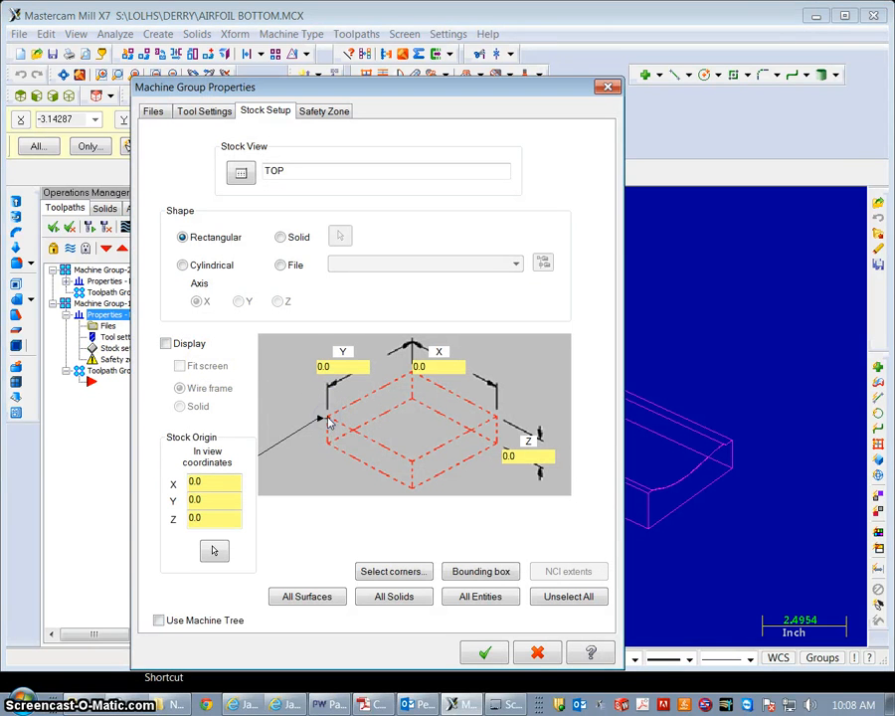
left_click(346, 367)
left_click_drag(443, 366, 405, 366)
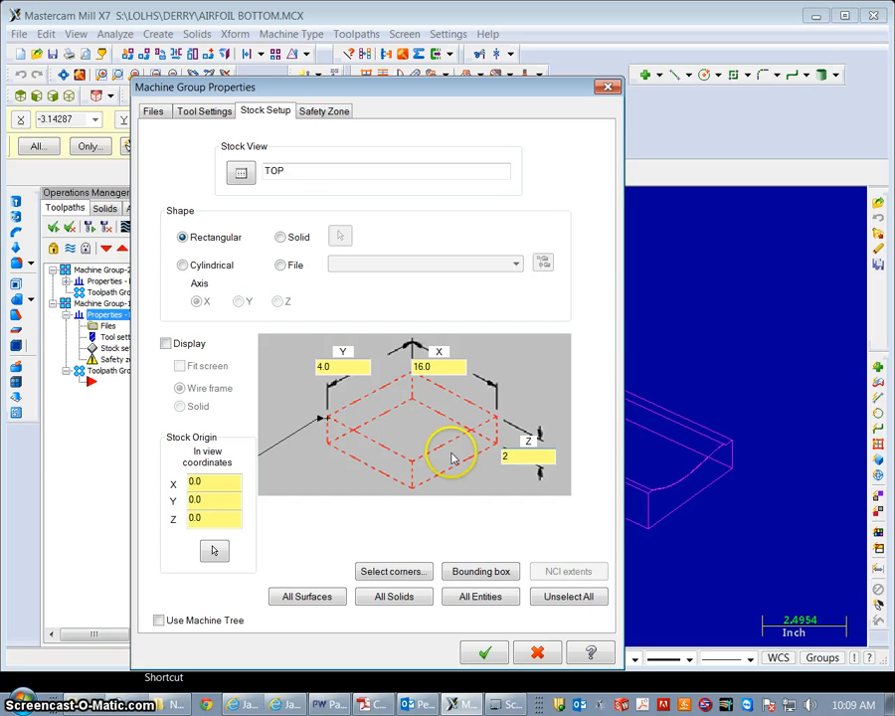
left_click(167, 343)
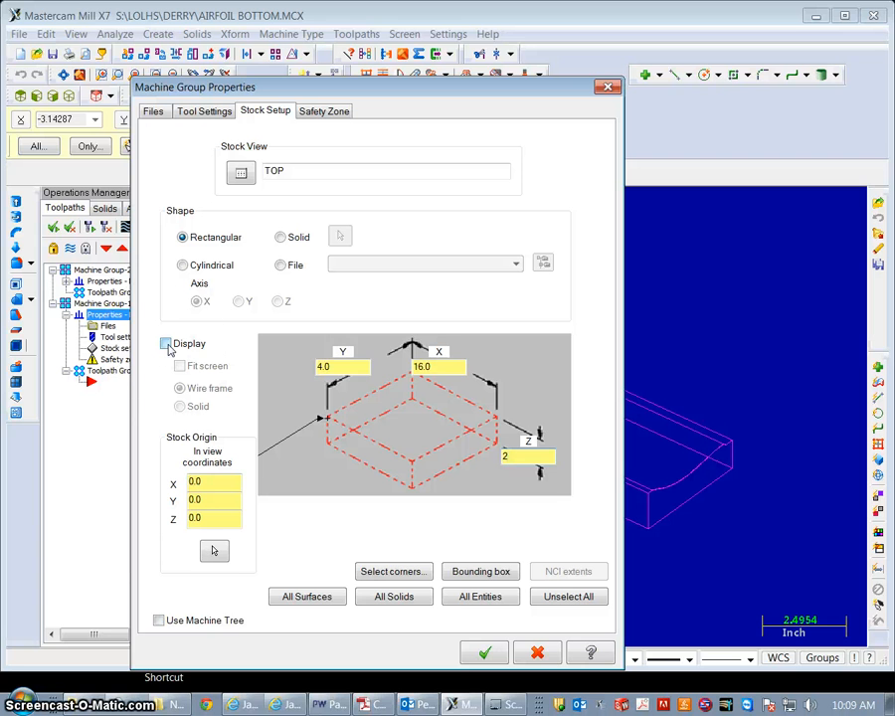
left_click(166, 343)
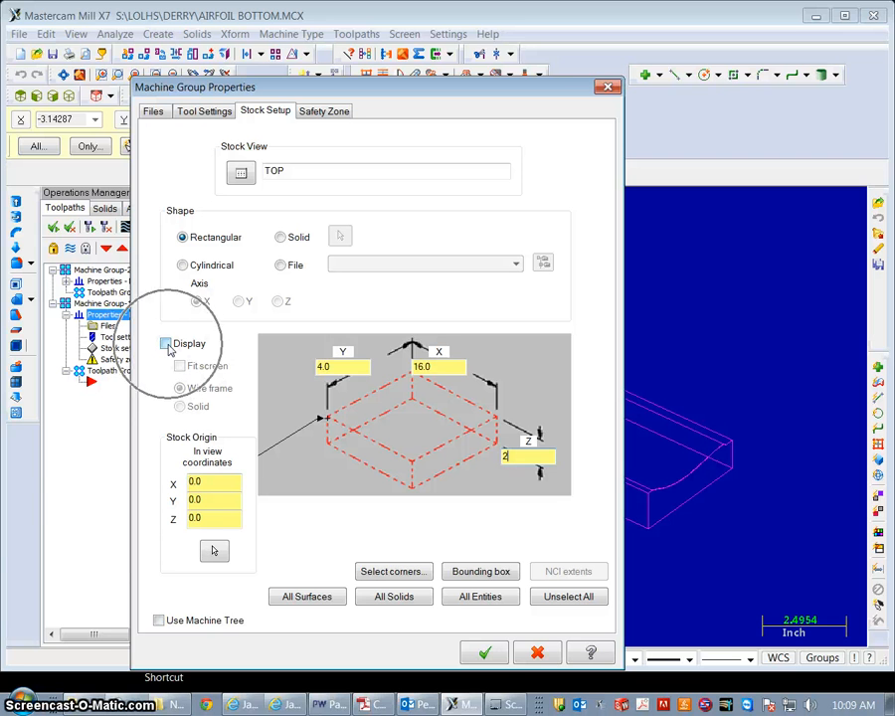
left_click(484, 655)
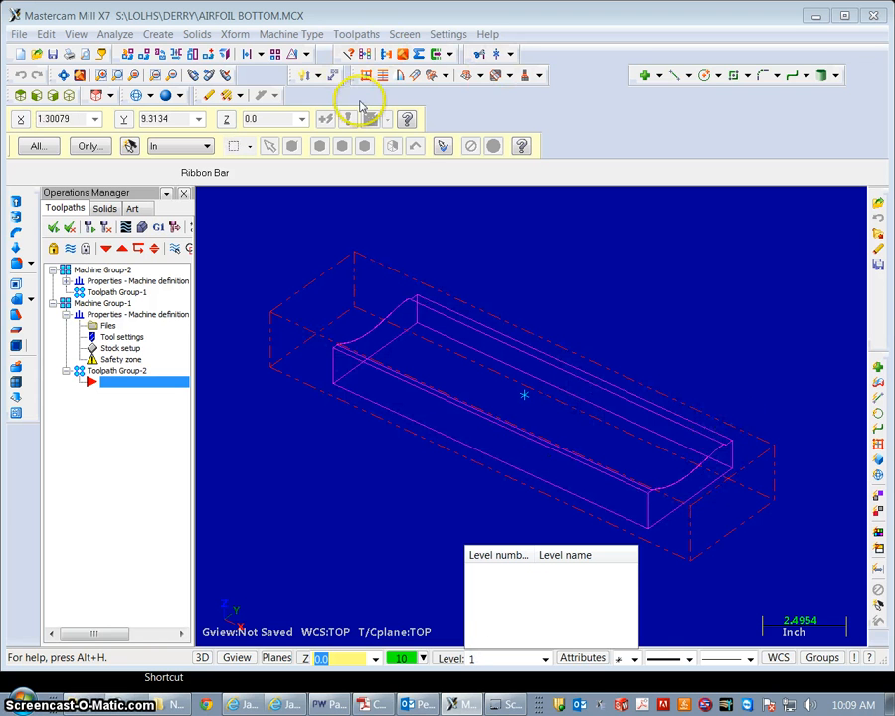
Examine how the stock boundary covers the airfoil part in the top, front and right side views.
left_click(23, 96)
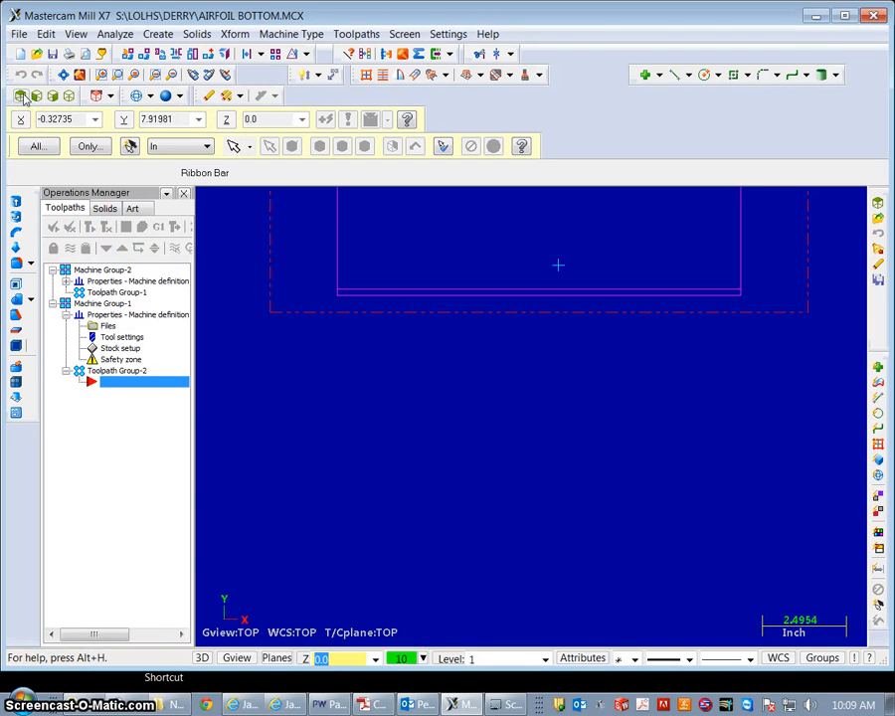
left_click(37, 97)
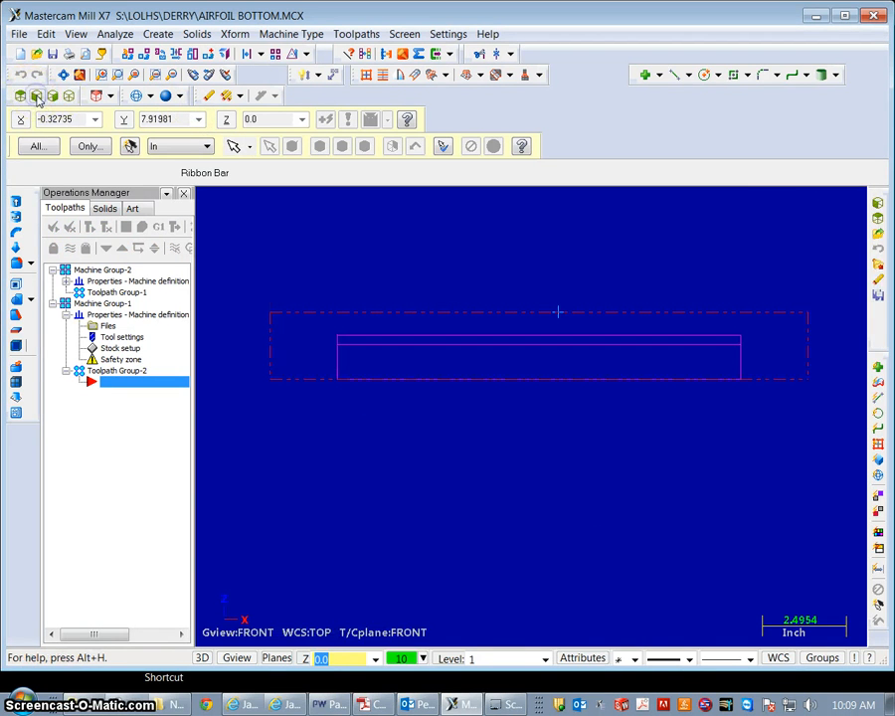
left_click(54, 96)
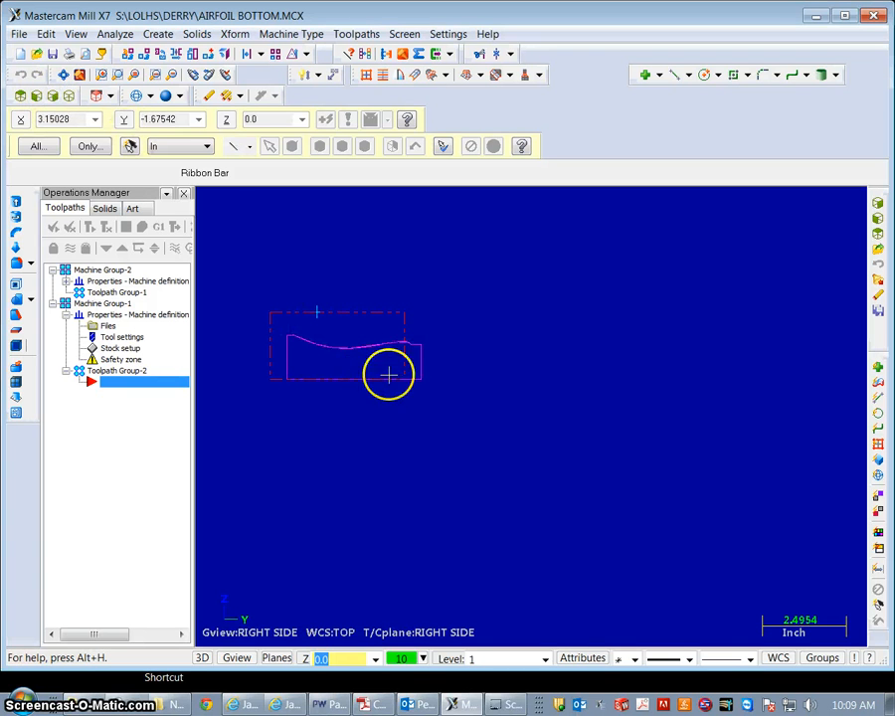
scroll(412, 372, "down", 1)
scroll(406, 372, "up", 2)
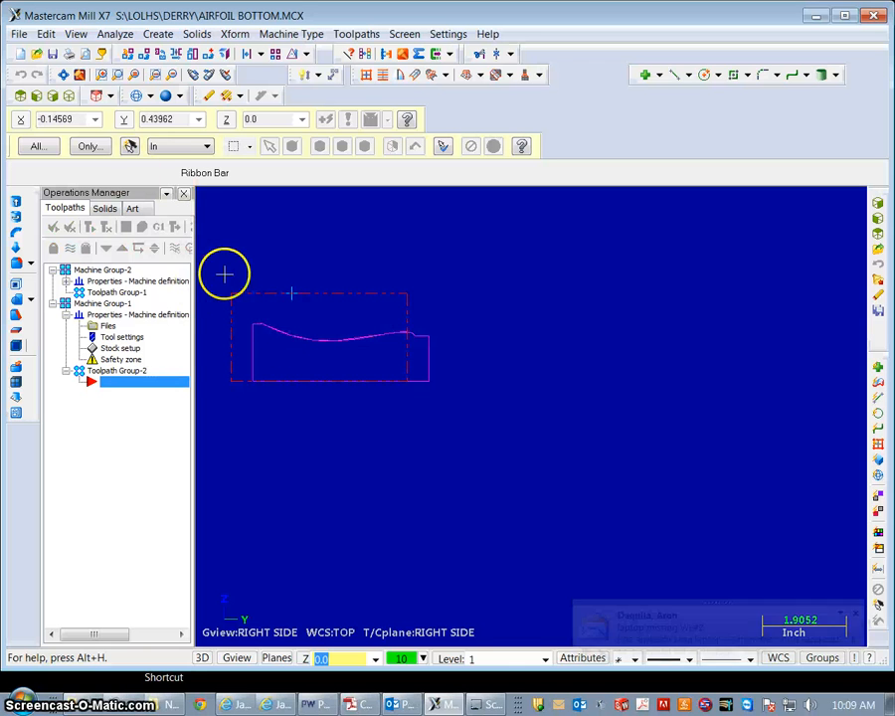
scroll(232, 373, "up", 3)
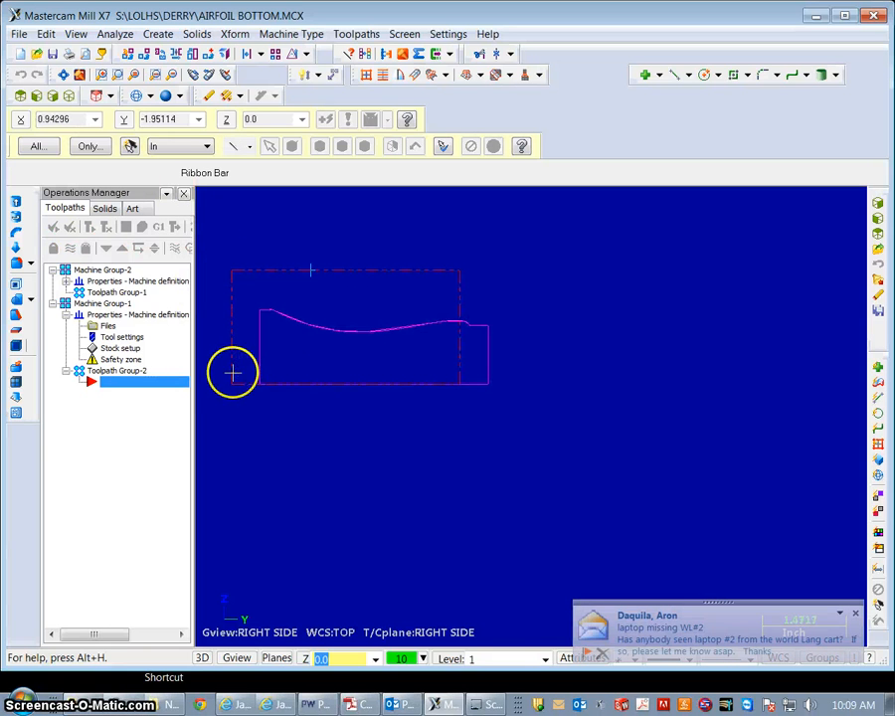
scroll(341, 380, "up", 4)
scroll(342, 381, "down", 5)
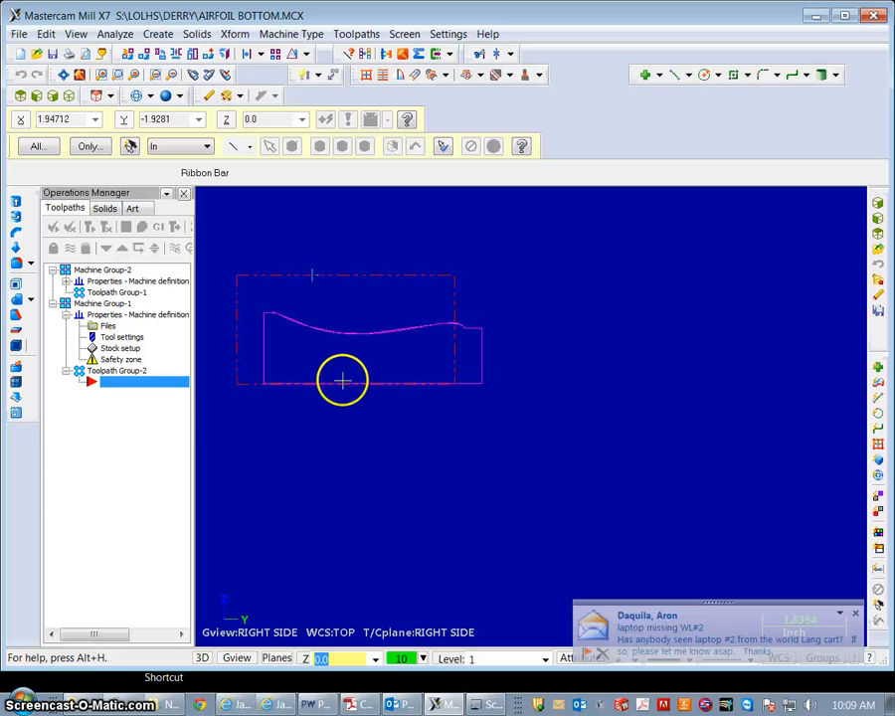
scroll(342, 381, "down", 1)
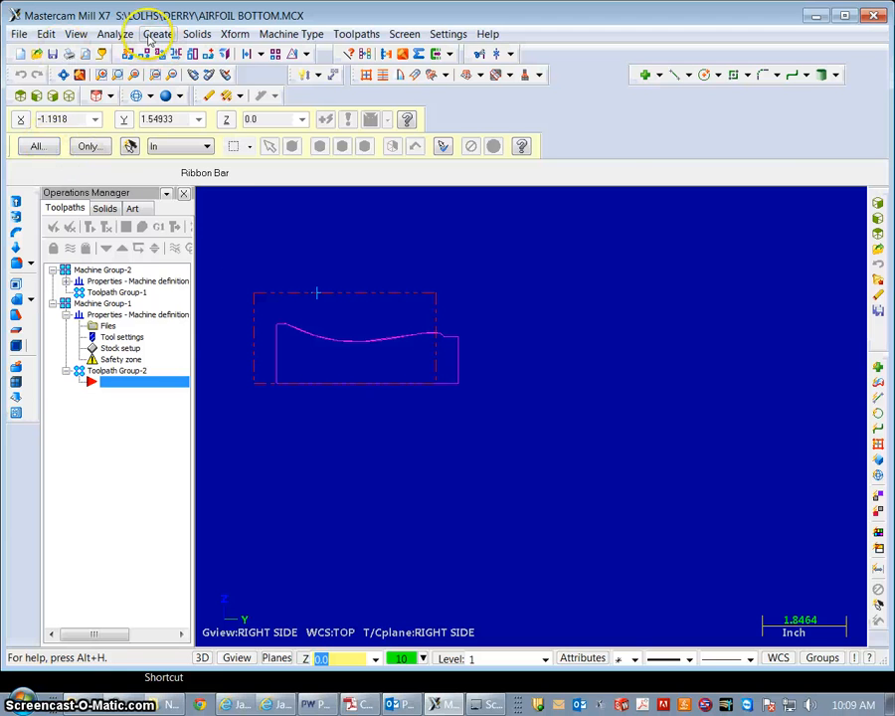
Set the stock's Y size to 5.0 inches.
left_click(115, 34)
left_click(120, 54)
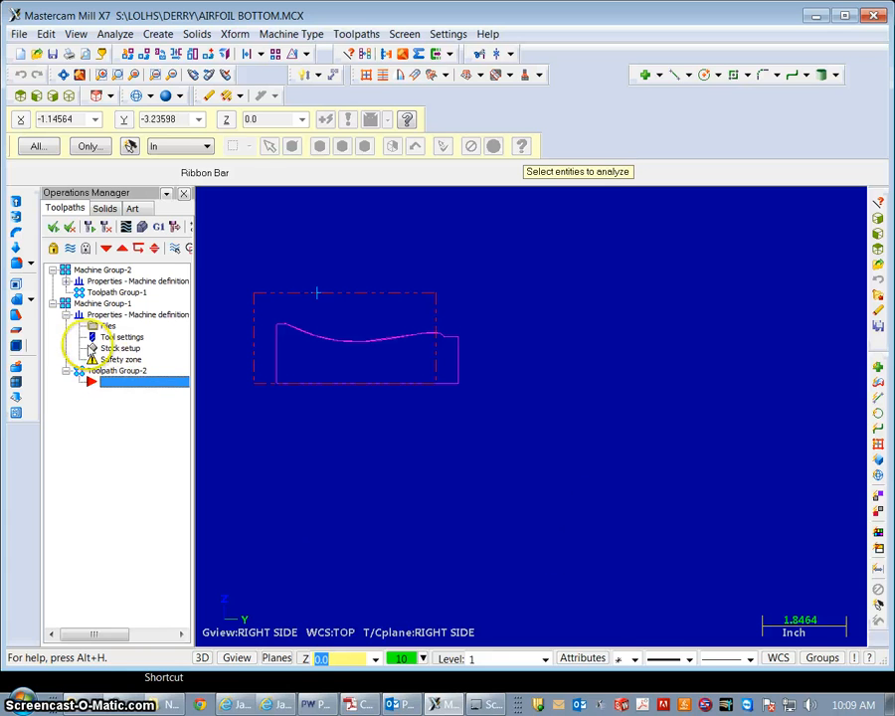
left_click(119, 349)
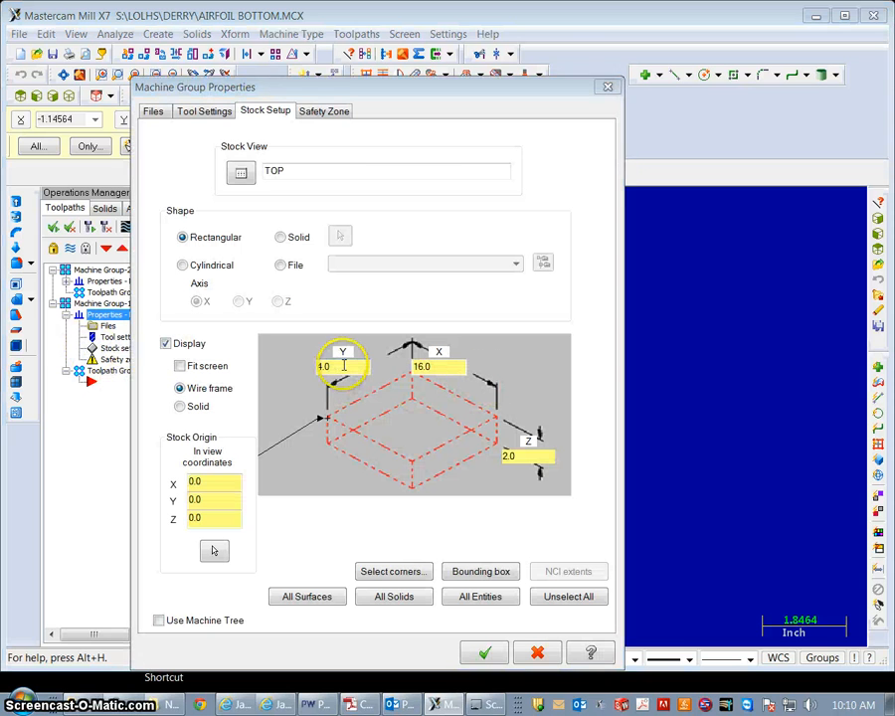
left_click(343, 366)
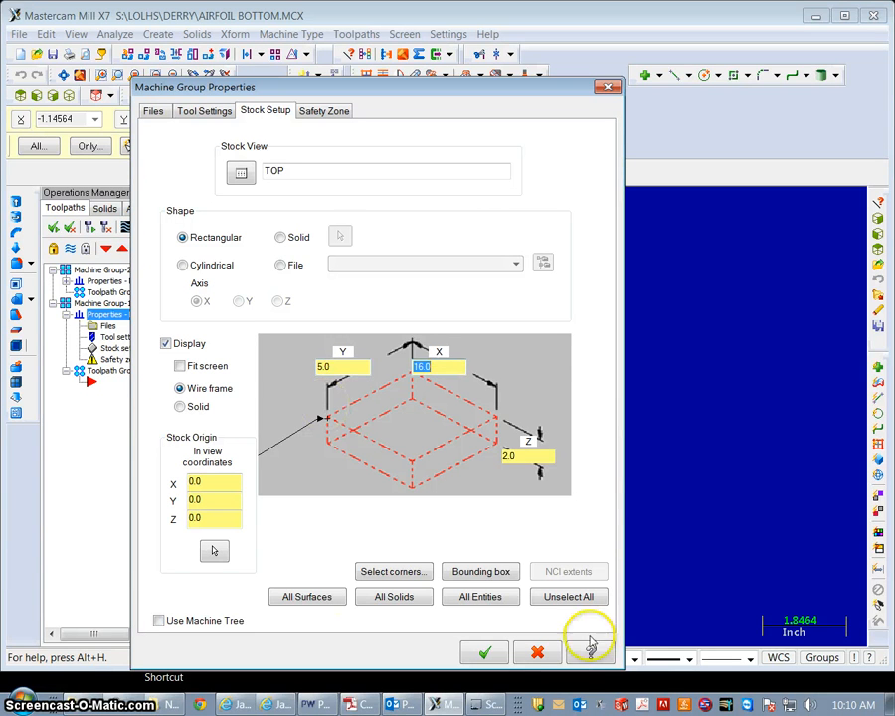
left_click(487, 652)
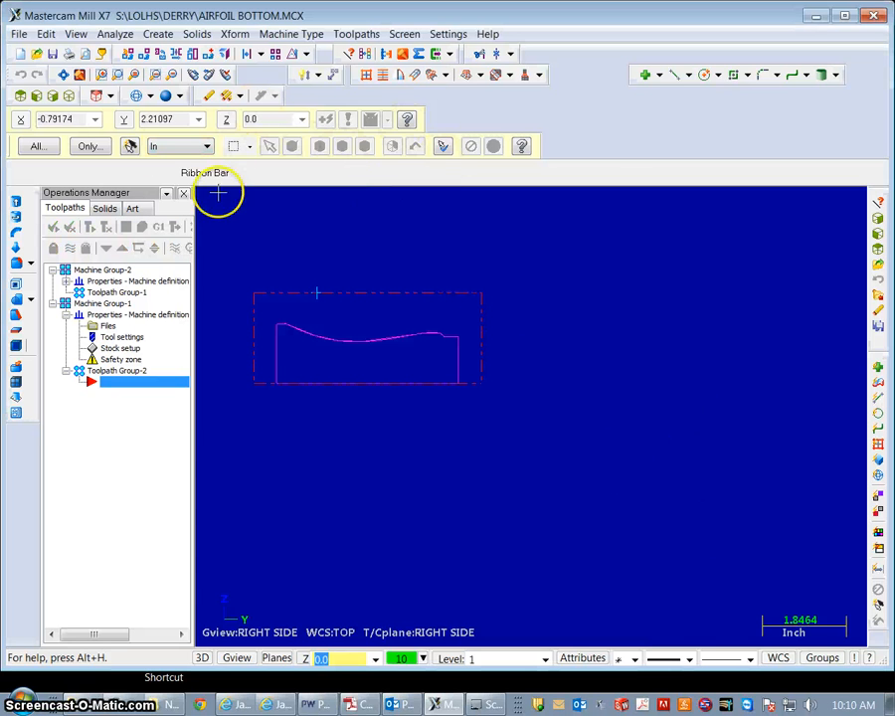
Create a Surface Finish Scallop toolpath with NC name AIRFOIL BOTTOM and advanced toolpath refinement active, using the whole solid as drive surfaces.
left_click(58, 95)
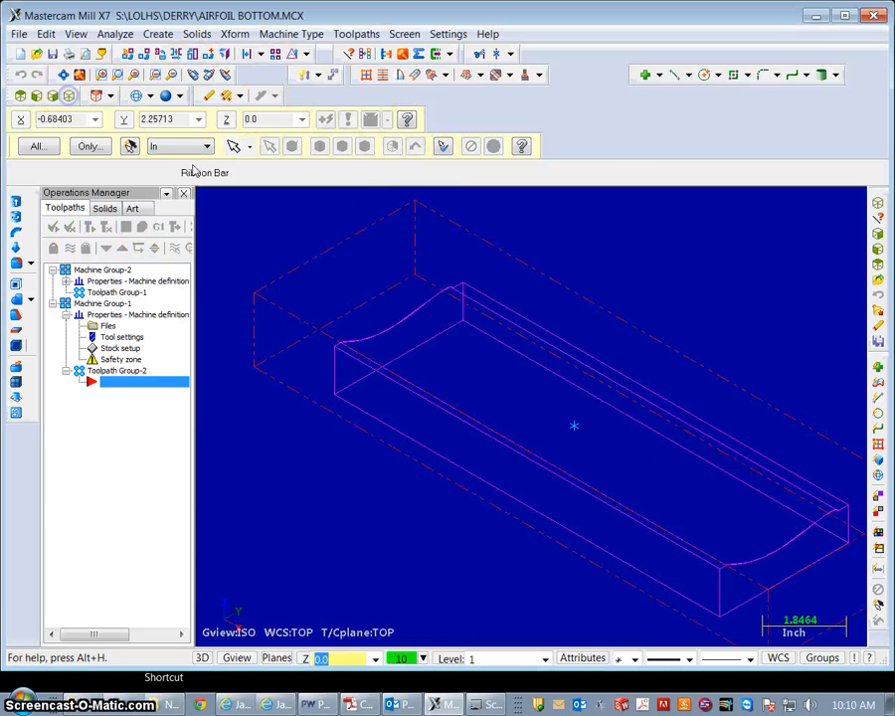
scroll(562, 427, "down", 2)
scroll(570, 427, "up", 1)
mouse_move(572, 425)
middle_mouse_down()
mouse_move(566, 418)
mouse_move(579, 435)
middle_mouse_up()
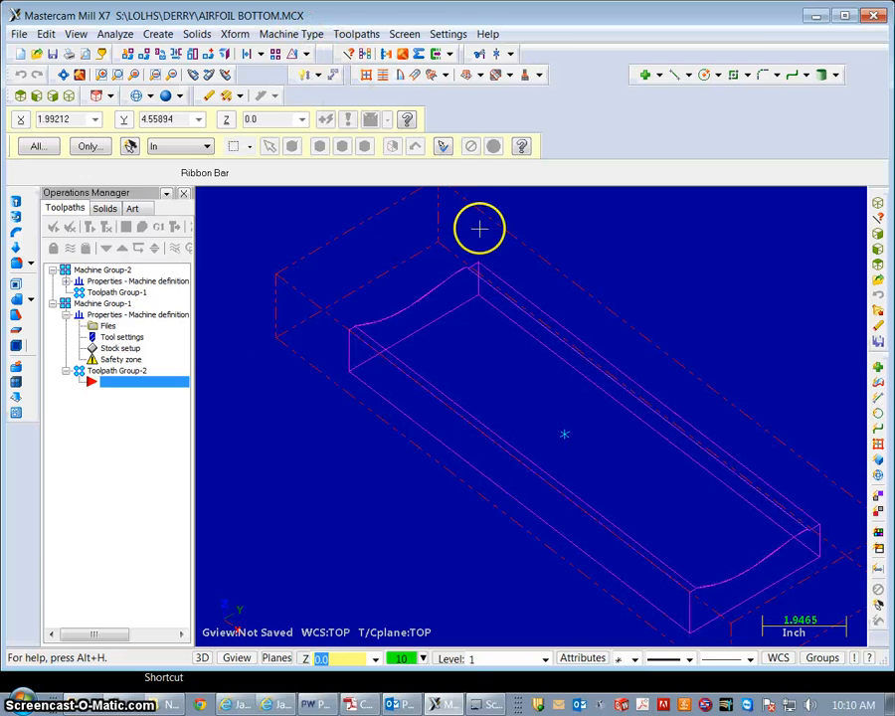
left_click(364, 36)
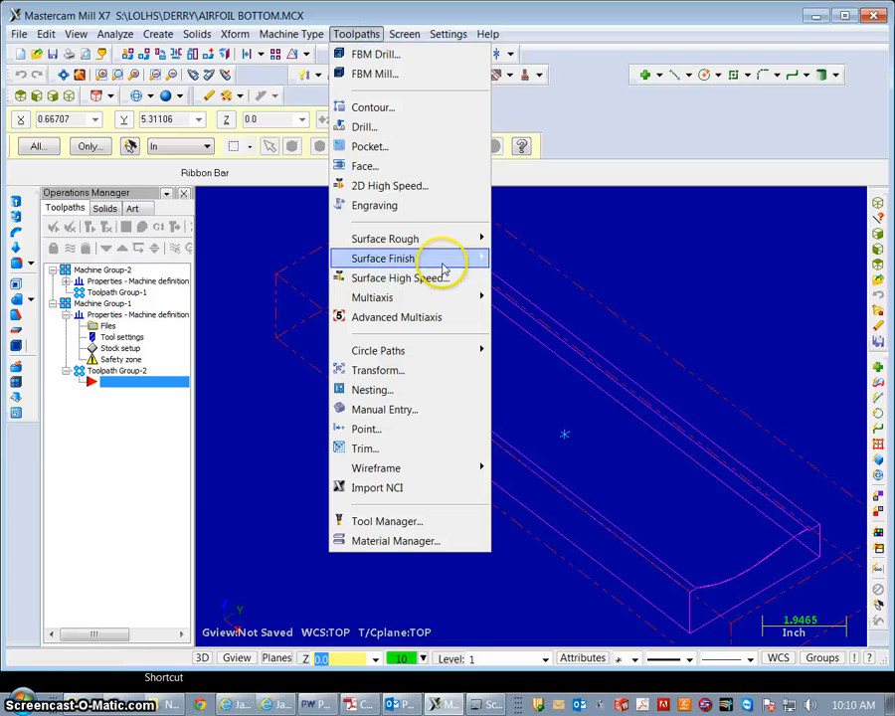
mouse_move(448, 260)
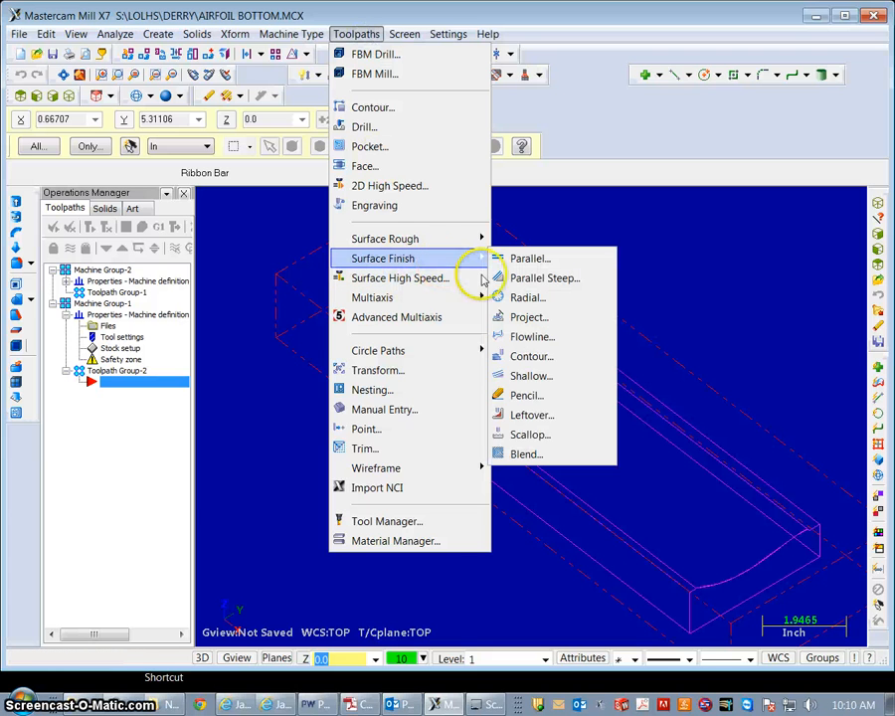
left_click(527, 435)
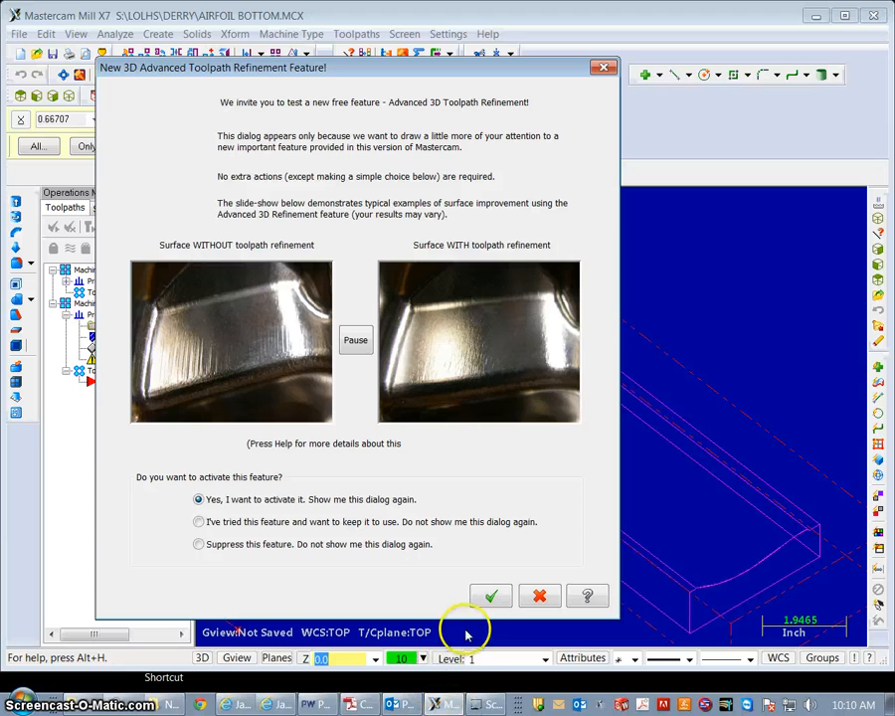
left_click(491, 596)
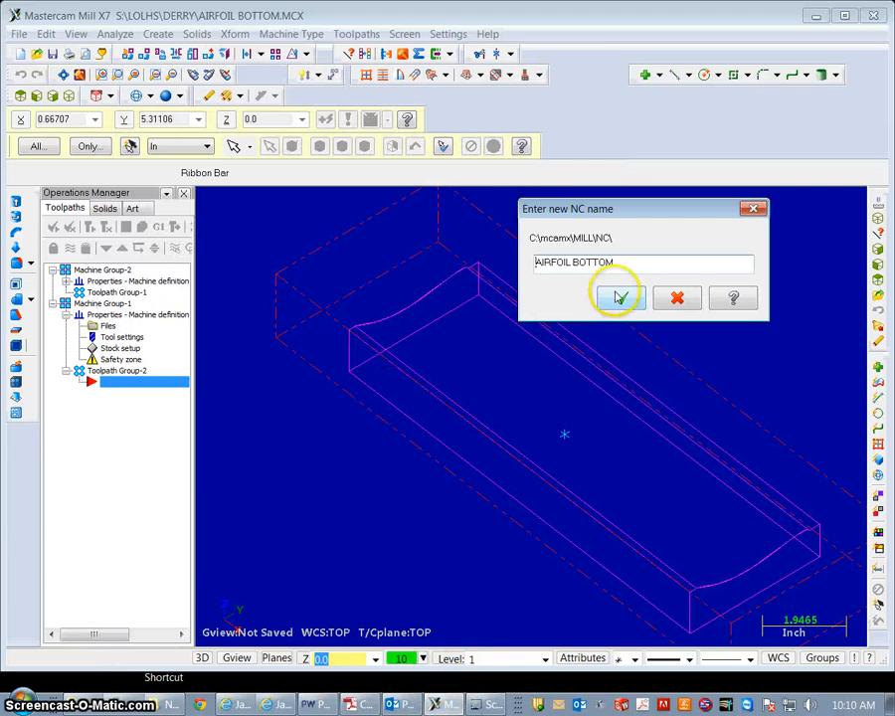
left_click(621, 300)
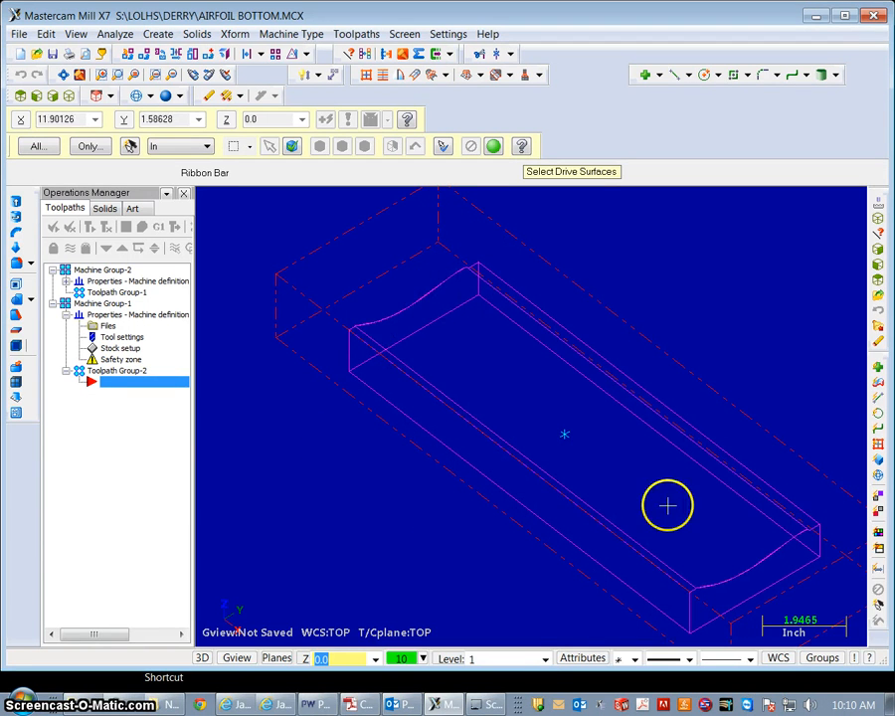
left_click(435, 295)
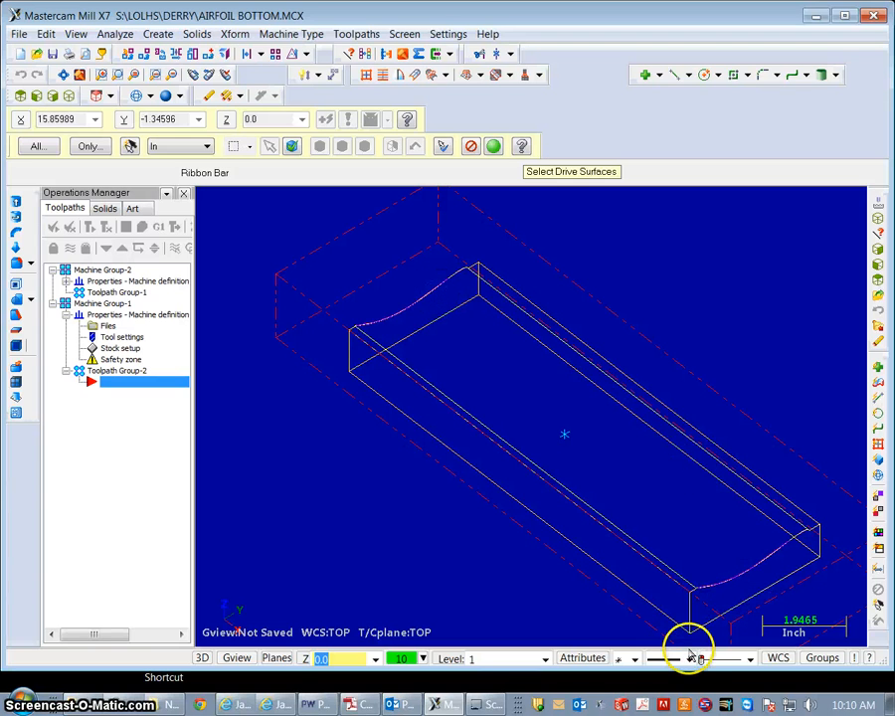
key("Return")
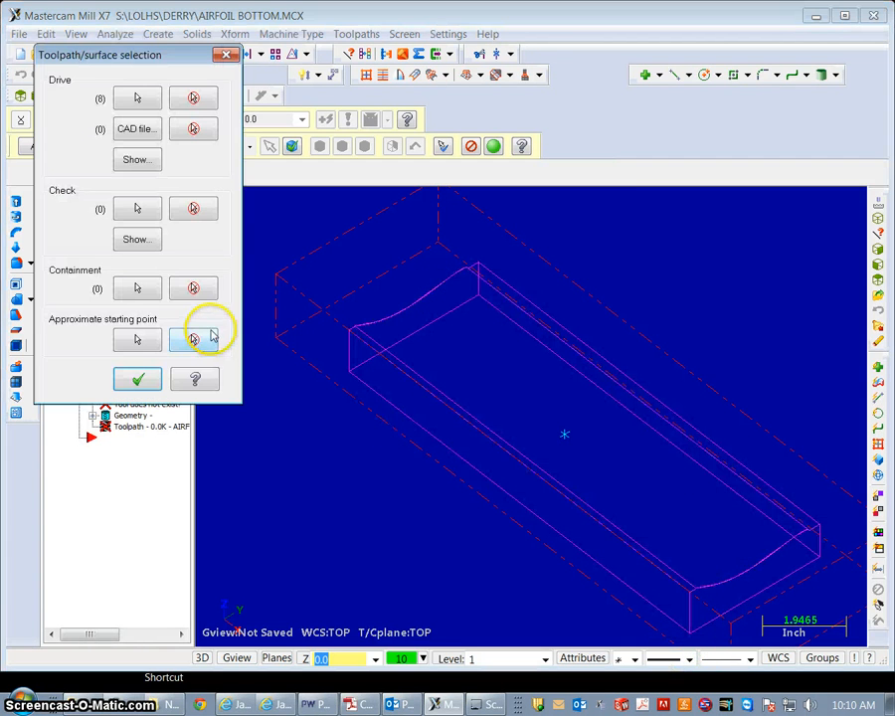
Start chaining the containment boundary in 3D along the near long edge of the airfoil's concave face and the adjoining curved end edge.
left_click(137, 289)
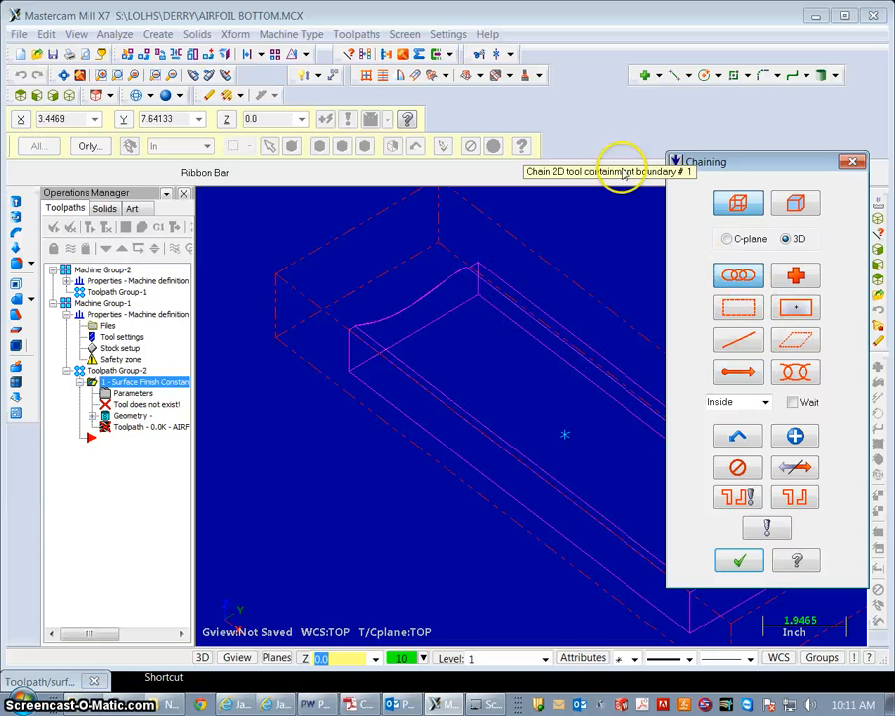
scroll(408, 319, "up", 3)
scroll(393, 342, "up", 3)
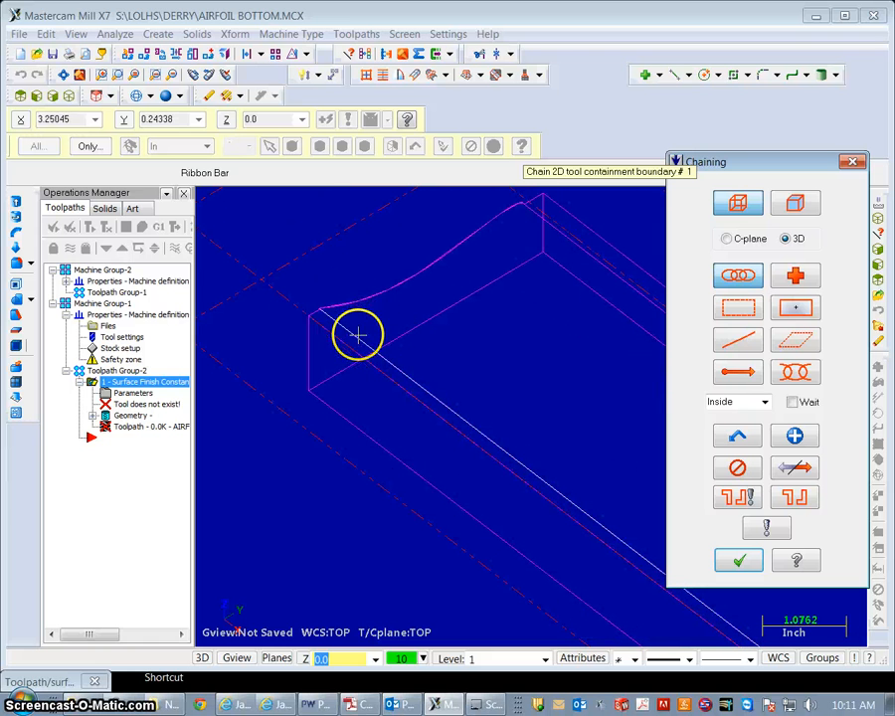
left_click(358, 334)
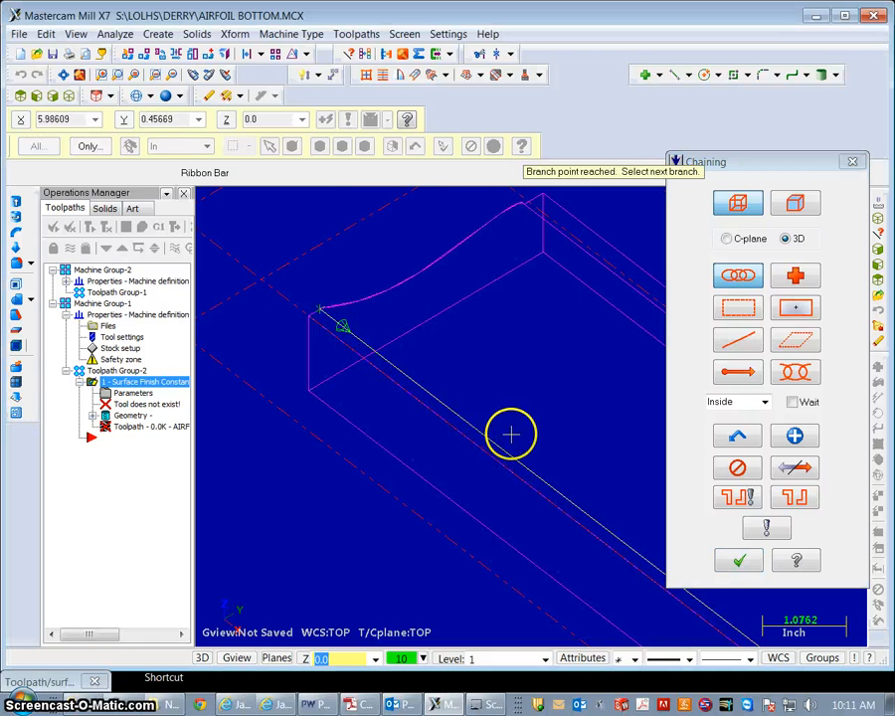
middle_click_drag(559, 456, 193, 339)
middle_click_drag(551, 497, 333, 426, "shift")
scroll(467, 518, "down", 1)
scroll(468, 520, "up", 1)
scroll(468, 520, "up", 1)
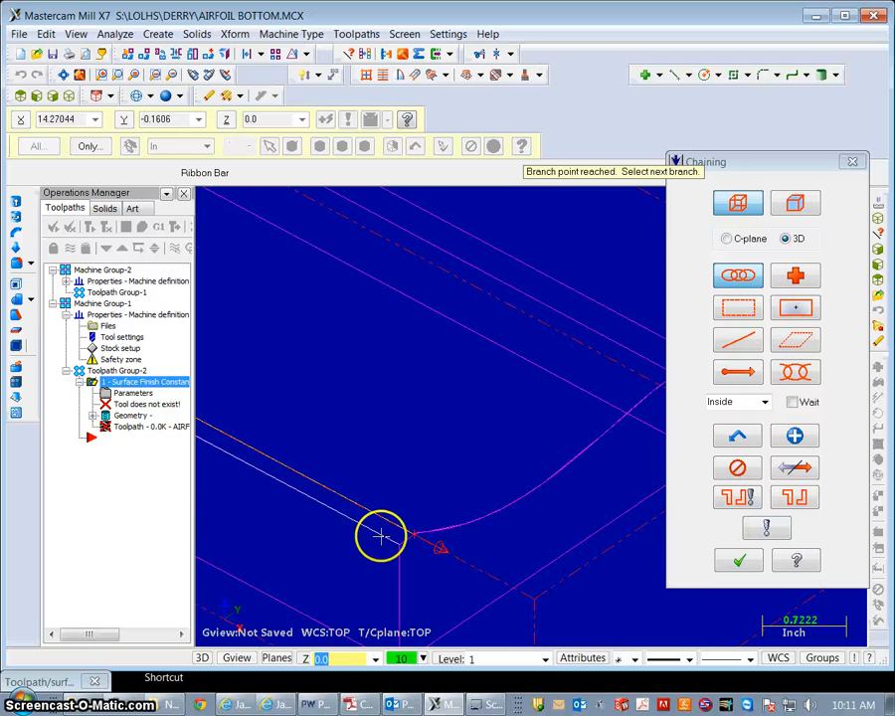
left_click(429, 530)
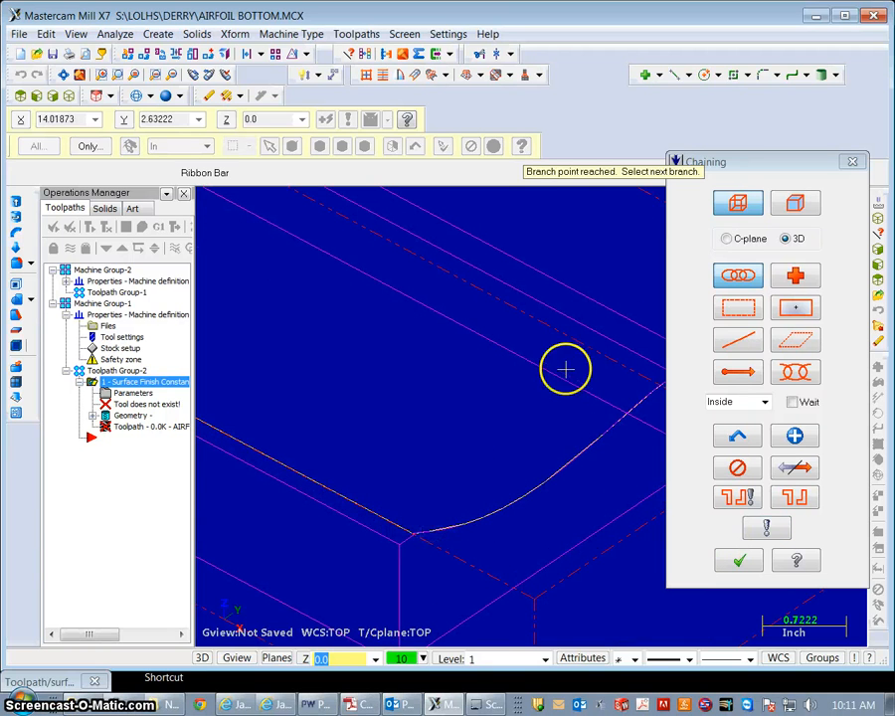
Complete the containment boundary with the far long edge and the opposite curved end edge, and accept the chain.
scroll(565, 368, "up", 1)
scroll(565, 368, "down", 3)
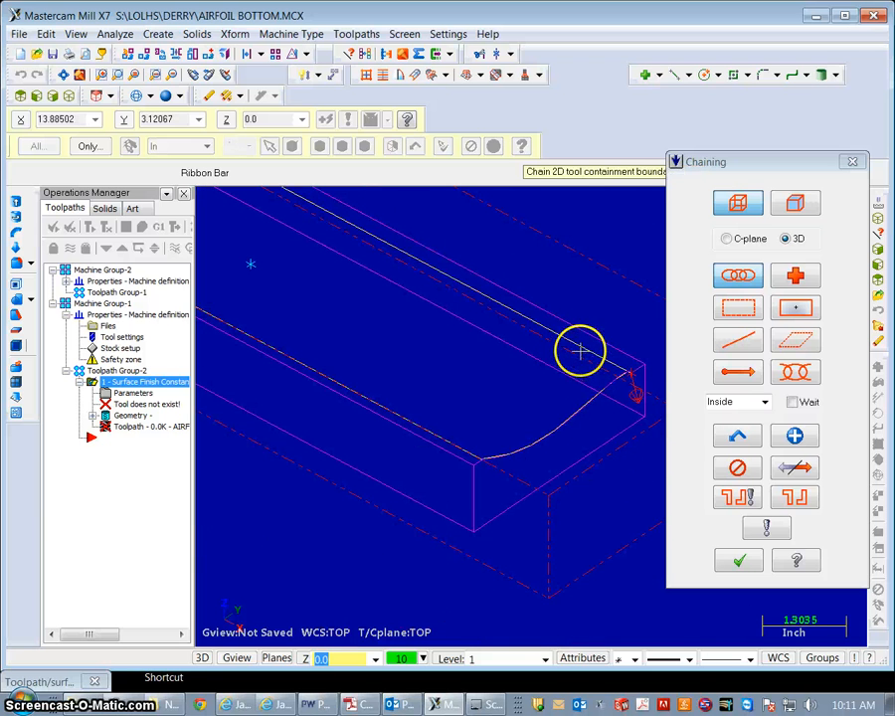
left_click(580, 350)
middle_click_drag(413, 338, 388, 360)
scroll(389, 359, "up", 3)
left_click(388, 346)
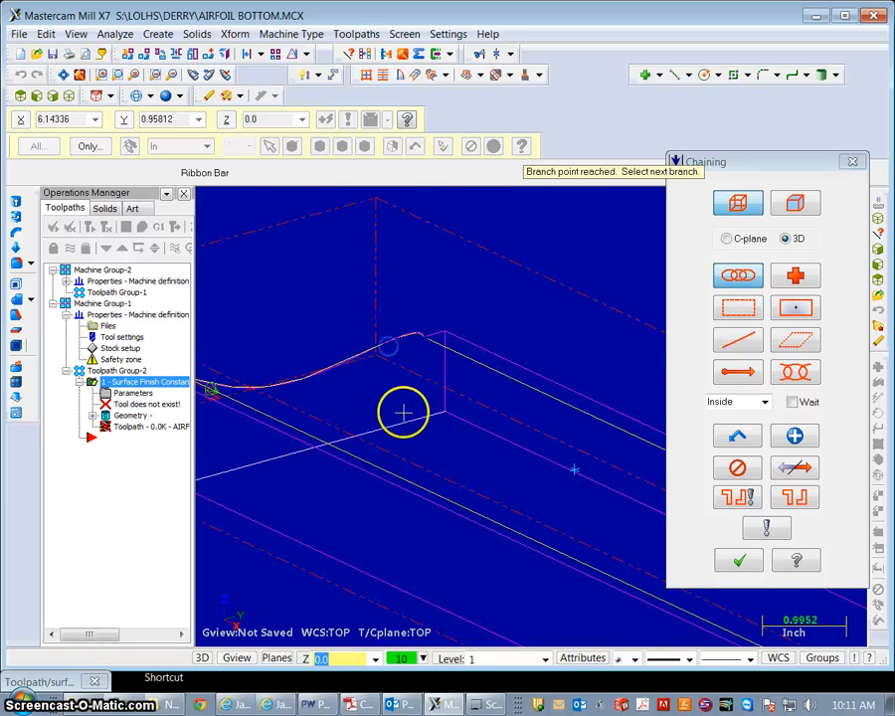
scroll(434, 427, "up", 2)
scroll(435, 427, "down", 5)
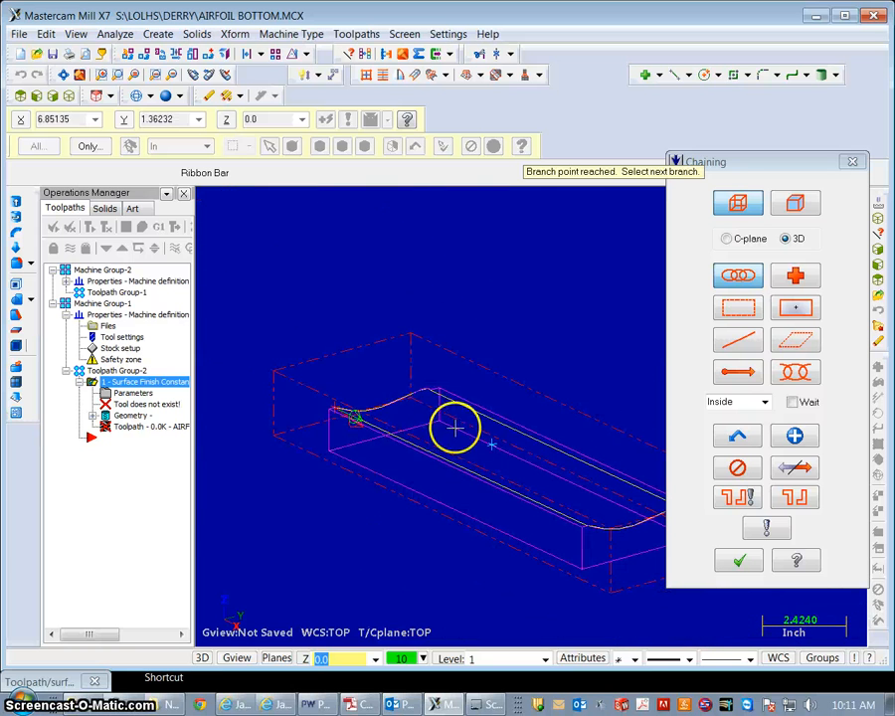
left_click(742, 562)
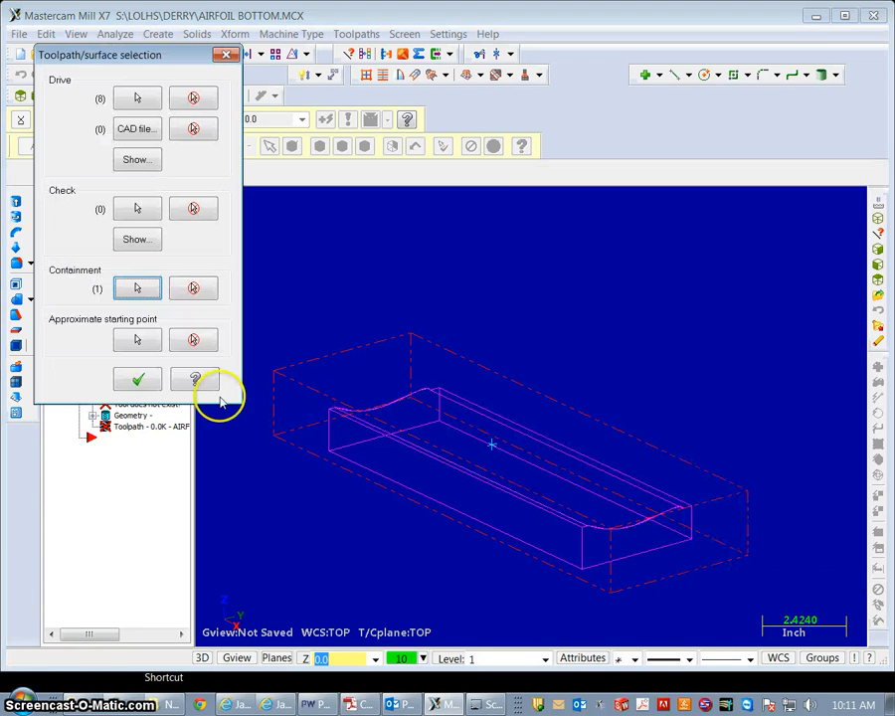
Pick an approximate starting point near the middle of the airfoil face and accept the toolpath surface selections.
left_click(139, 342)
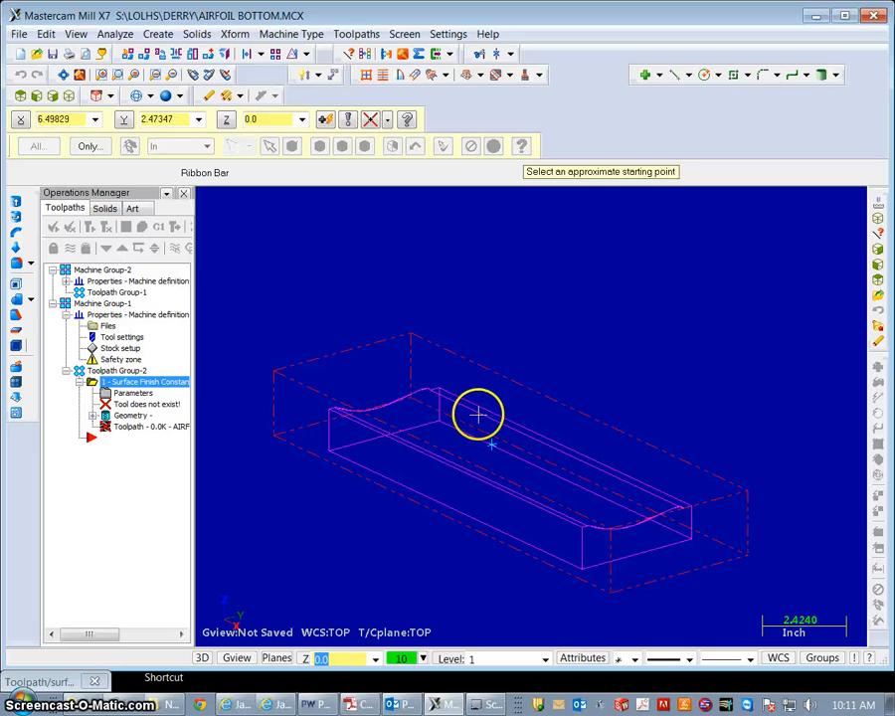
left_click(496, 442)
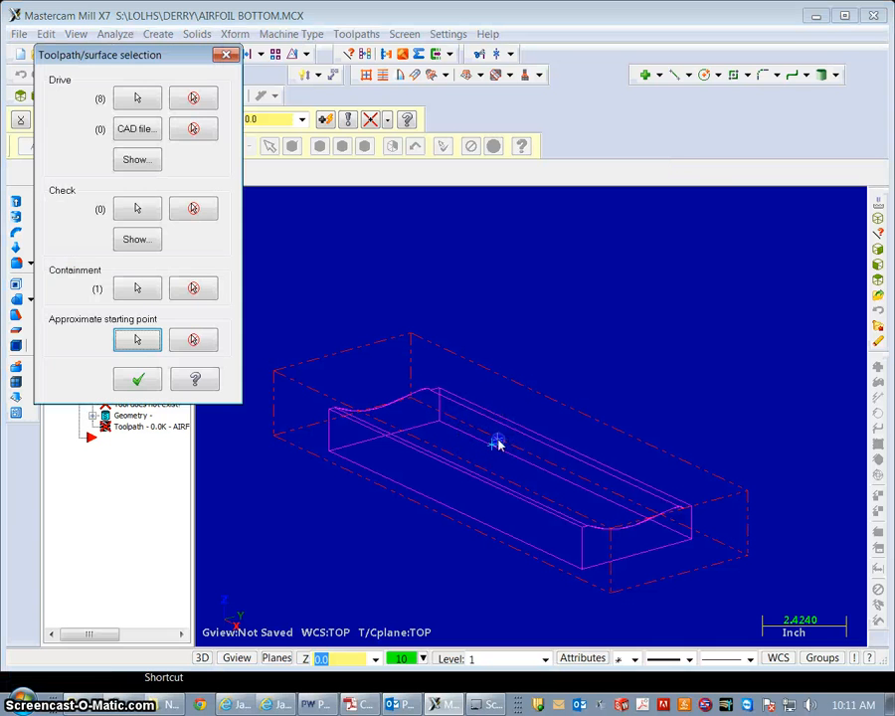
left_click(150, 382)
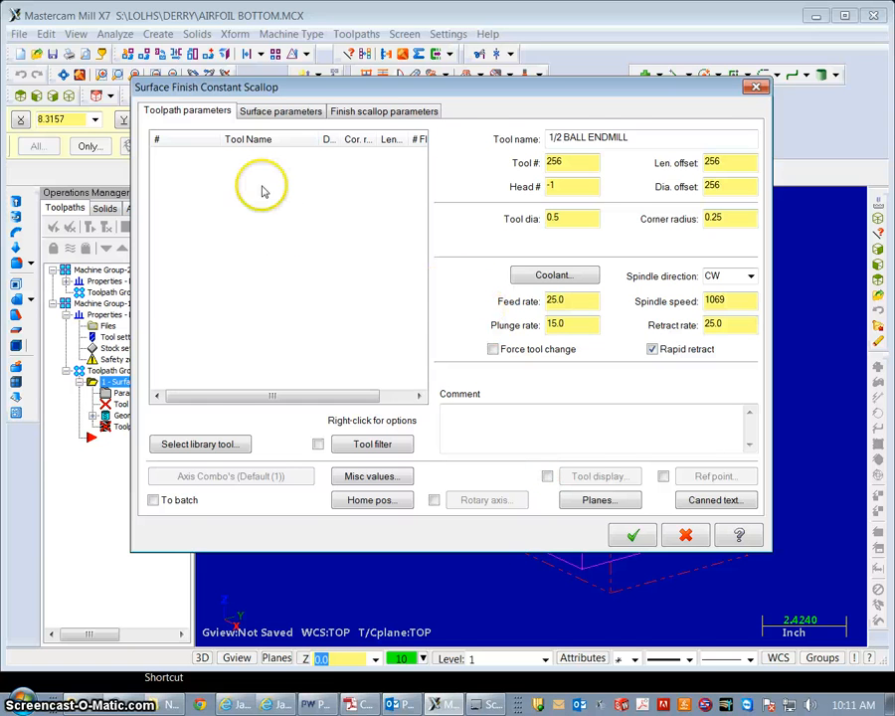
Add tool 256, the 1/2 BALL ENDMILL, from the MILL_INCH library and set feed rate 80 and spindle speed 12000.
left_click(216, 445)
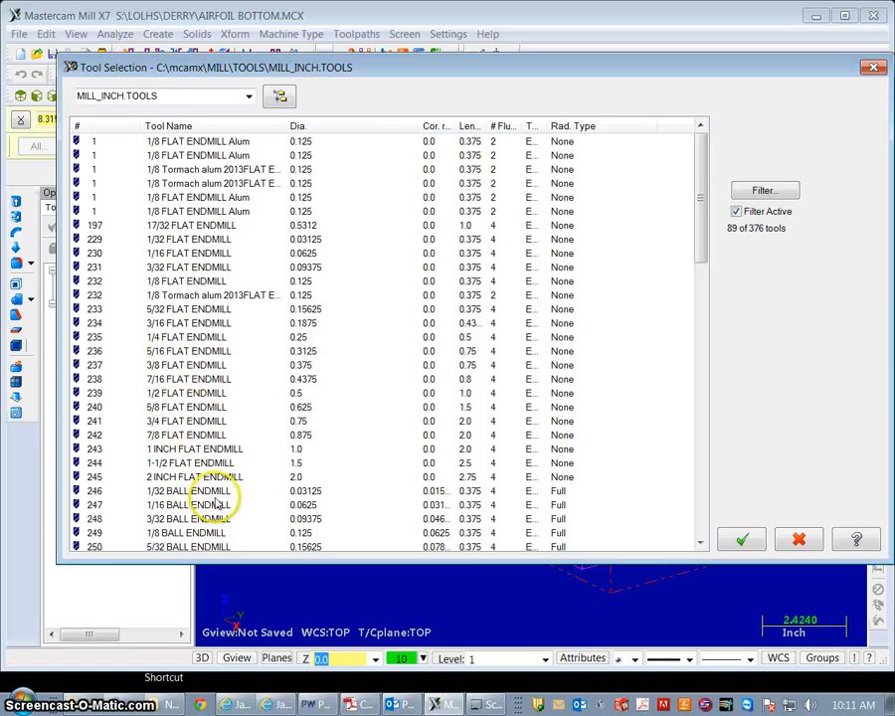
scroll(199, 363, "down", 6)
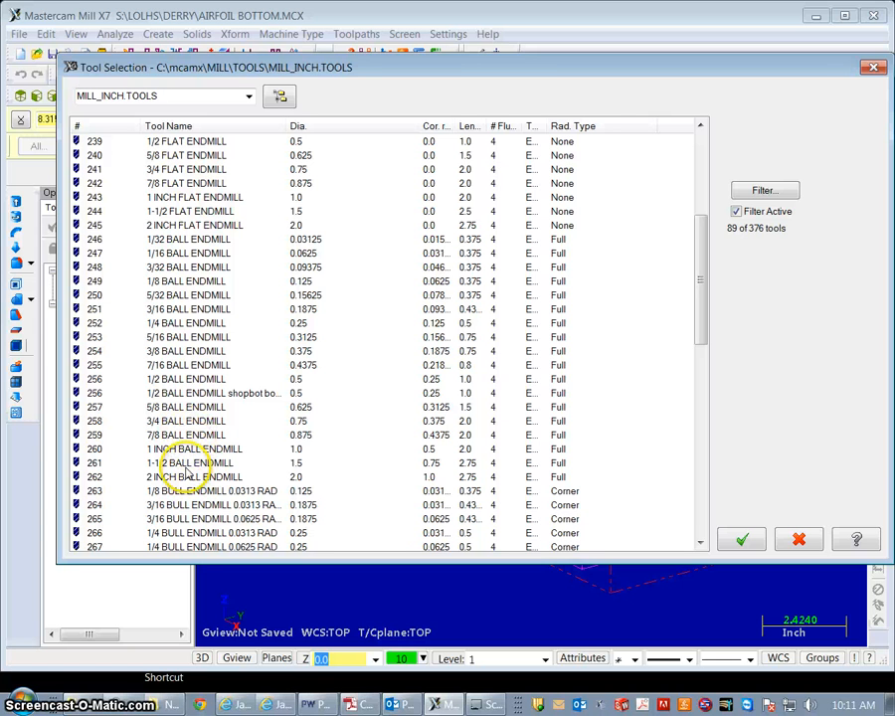
left_click(187, 380)
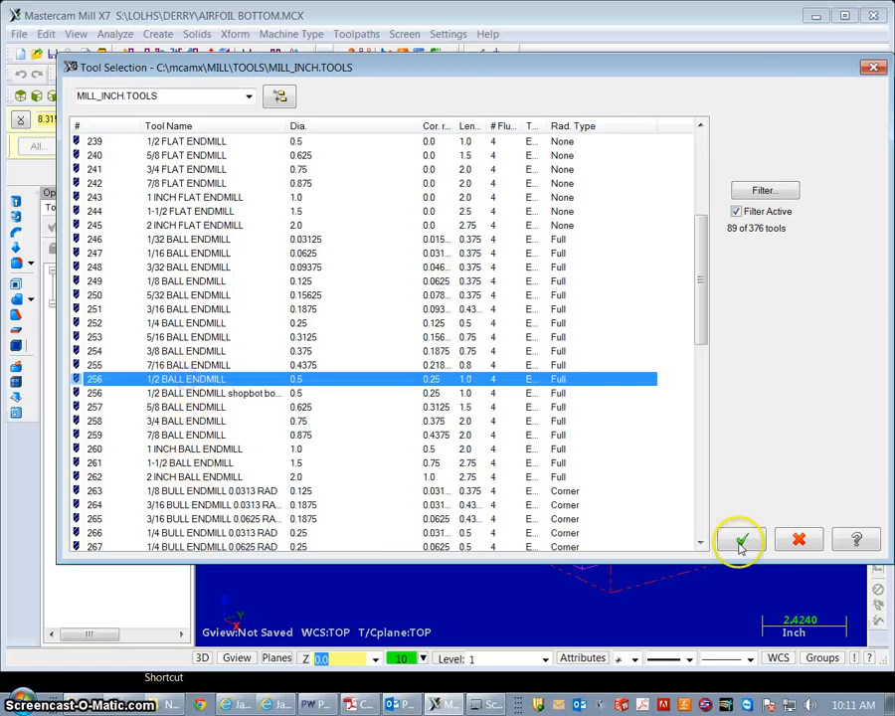
left_click(742, 540)
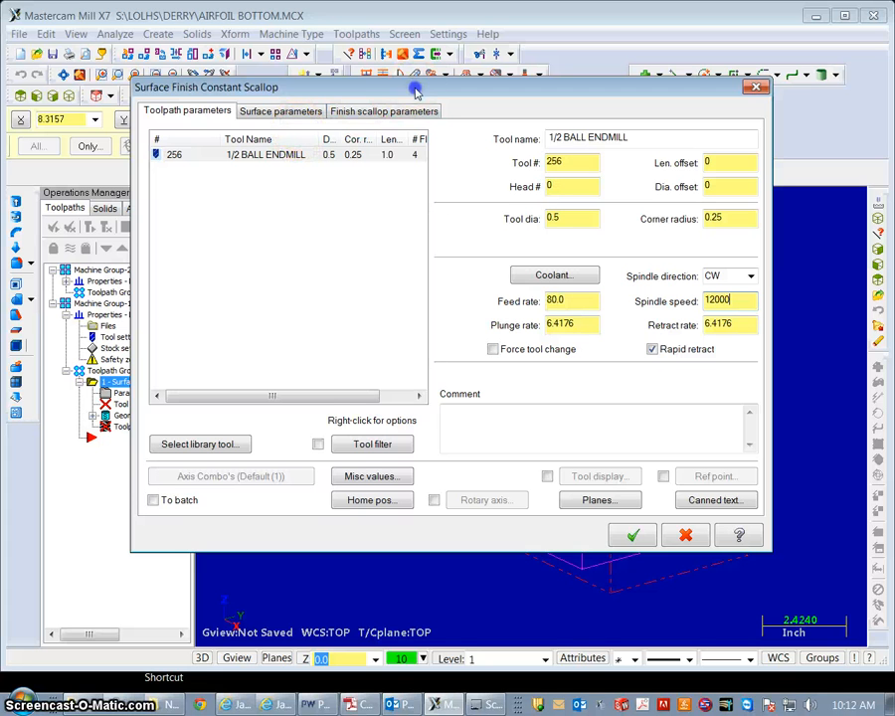
left_click_drag(416, 91, 406, 106)
Set the scallop maximum stepover to 0.125 and reset the advanced settings to their defaults.
left_click(296, 137)
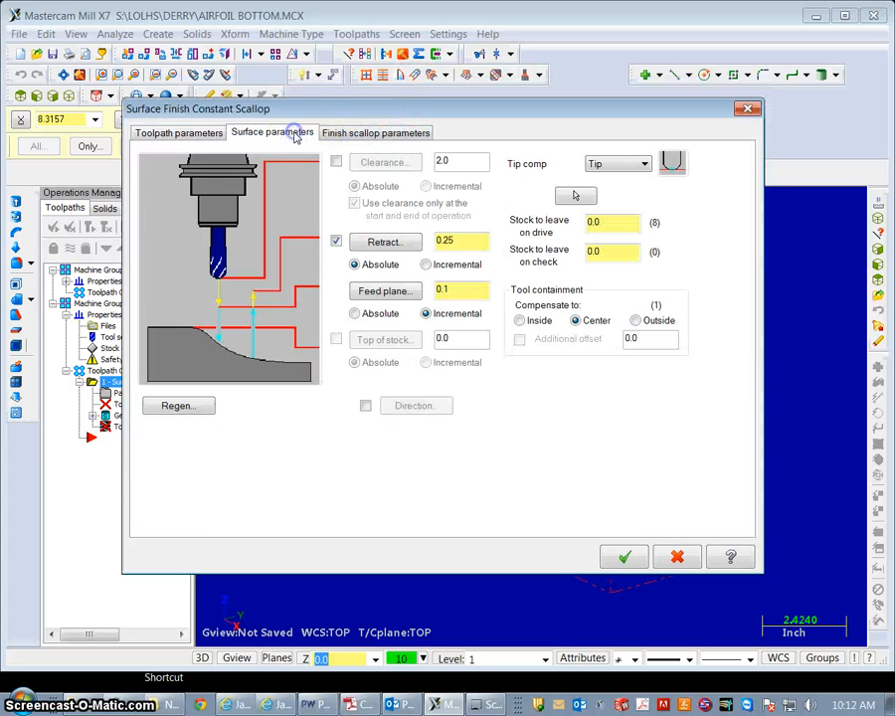
left_click(360, 132)
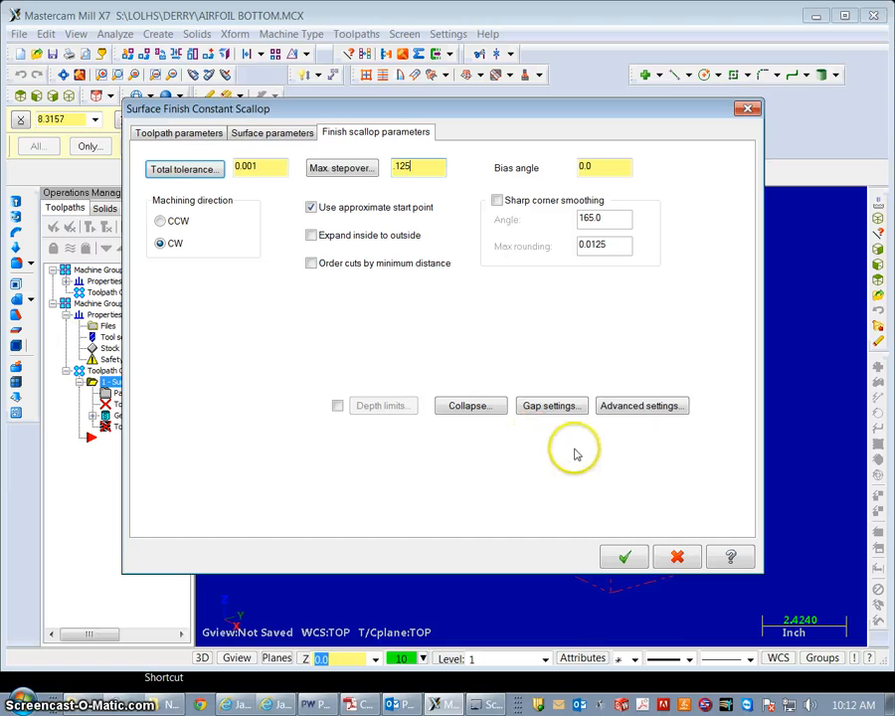
left_click(641, 407)
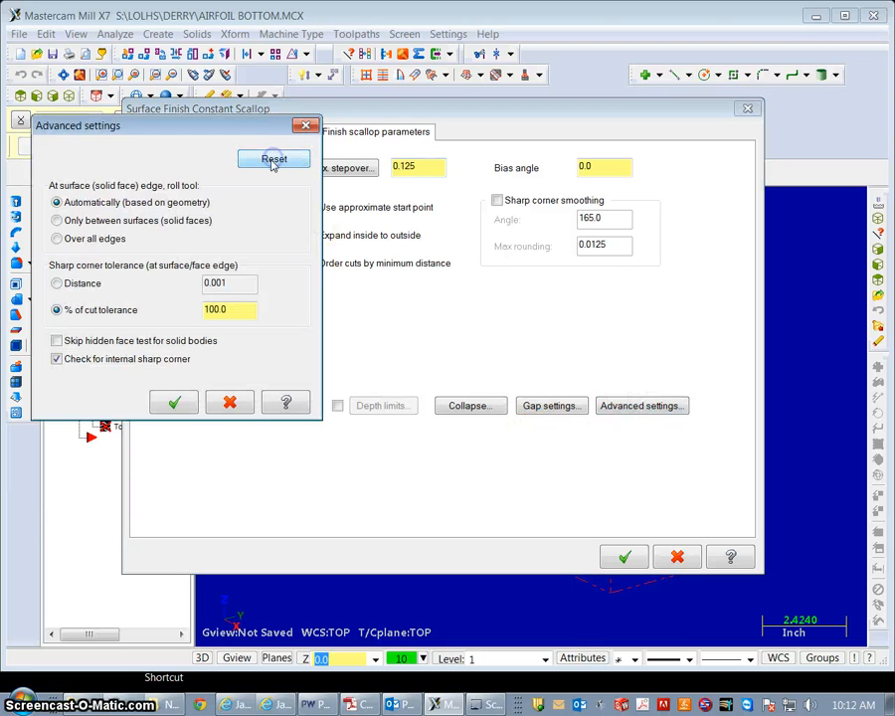
left_click(176, 400)
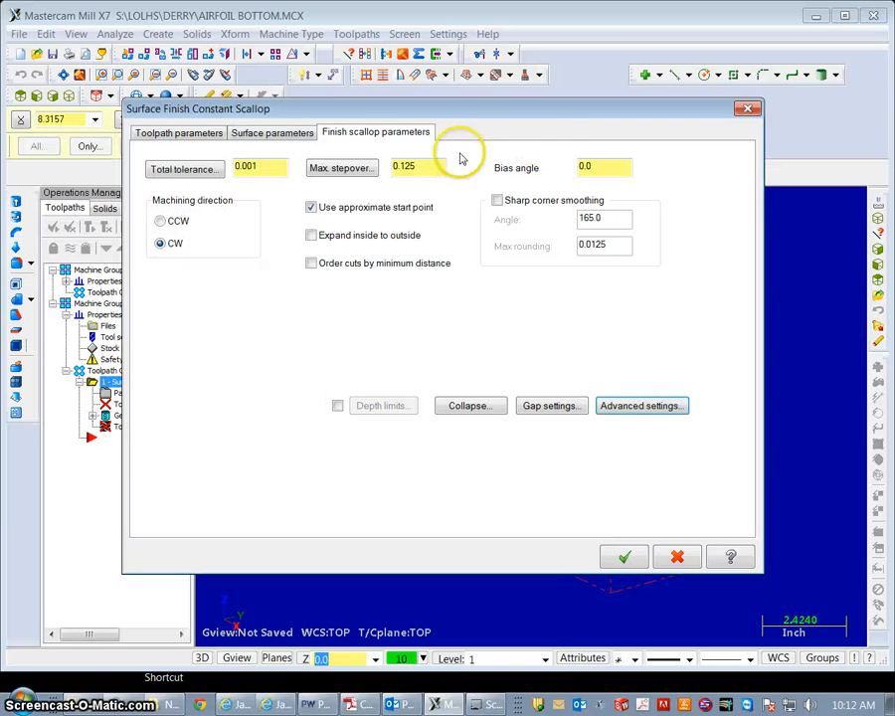
Set the tool's plunge rate to 30 and generate the scallop toolpath.
left_click(289, 133)
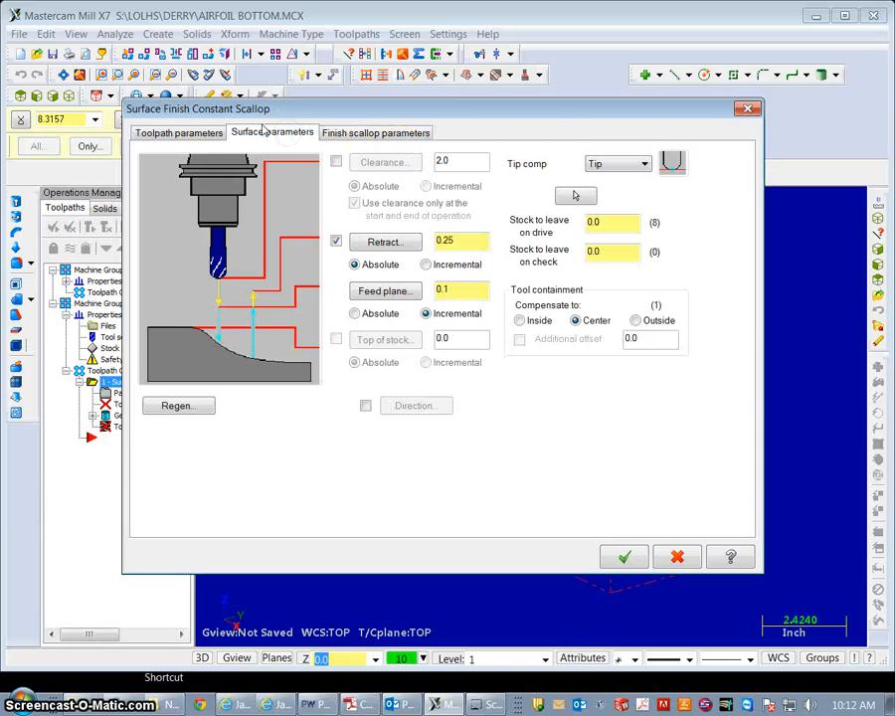
left_click(202, 141)
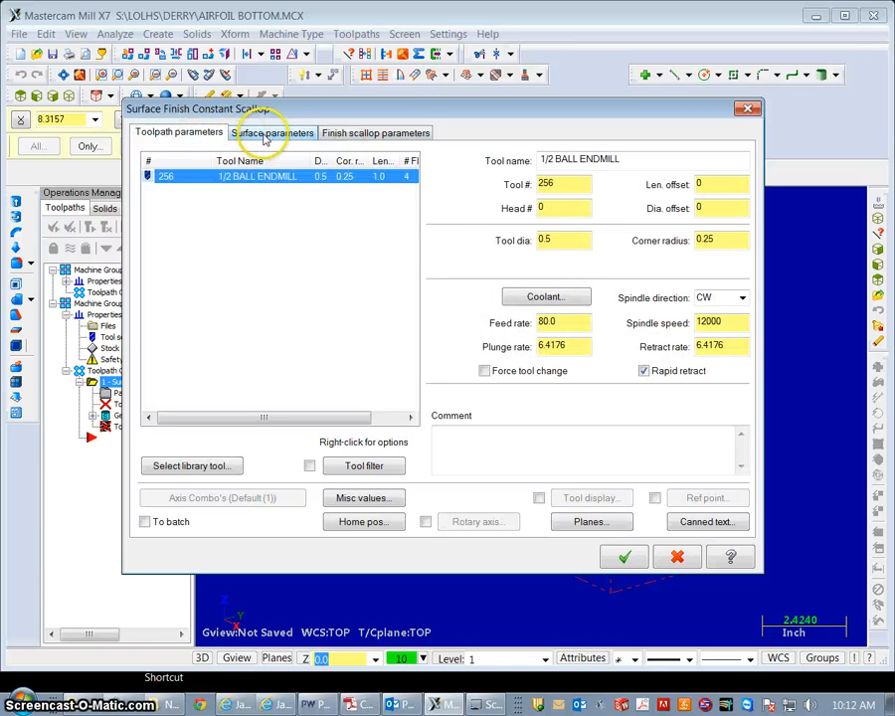
left_click(575, 345)
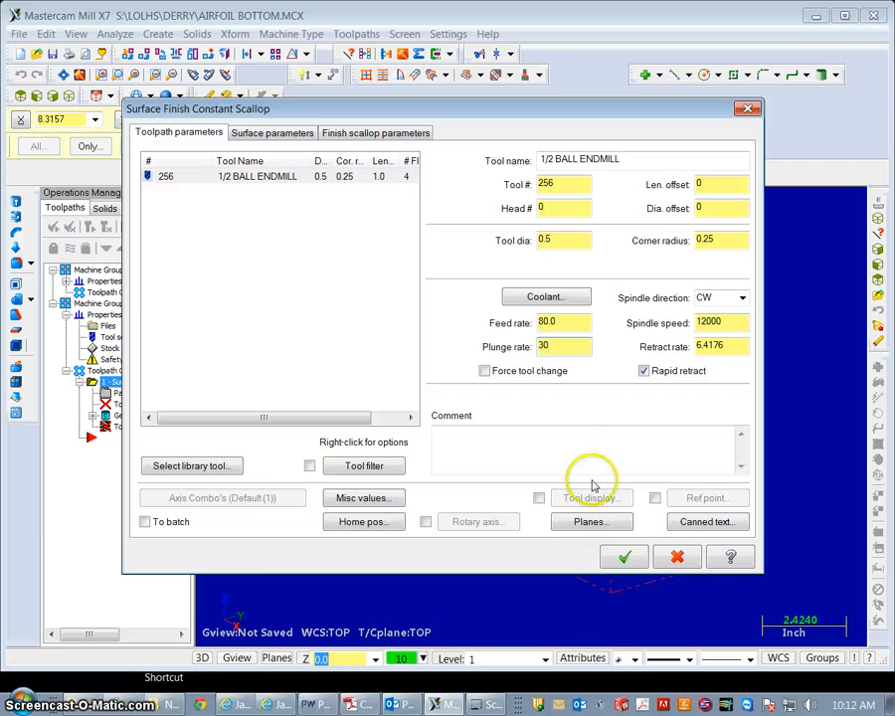
left_click(626, 560)
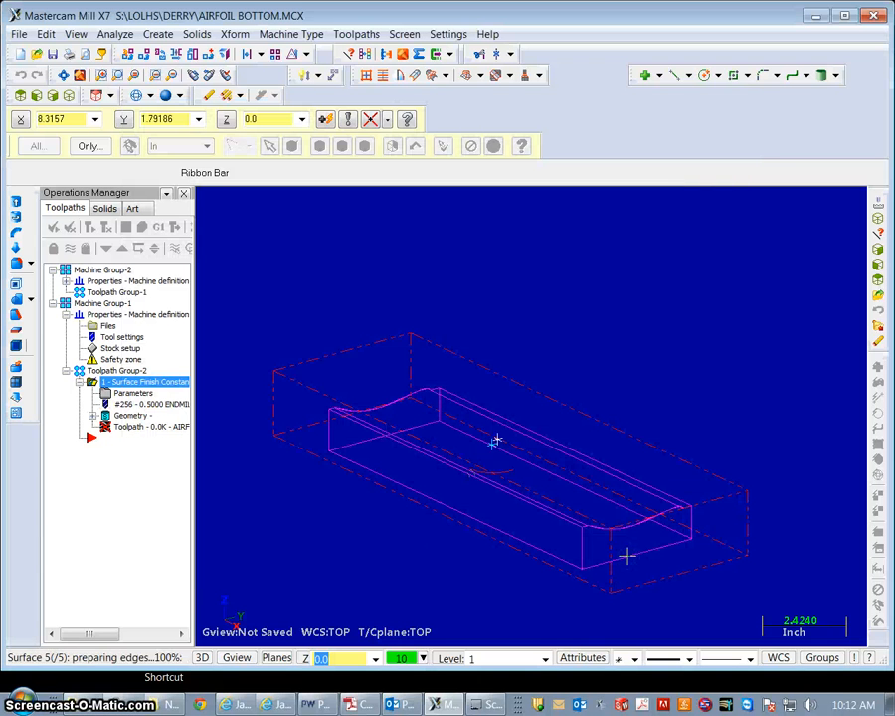
Examine the scallop toolpath's coverage of the concave face, especially at the end corners of the airfoil.
scroll(478, 487, "up", 5)
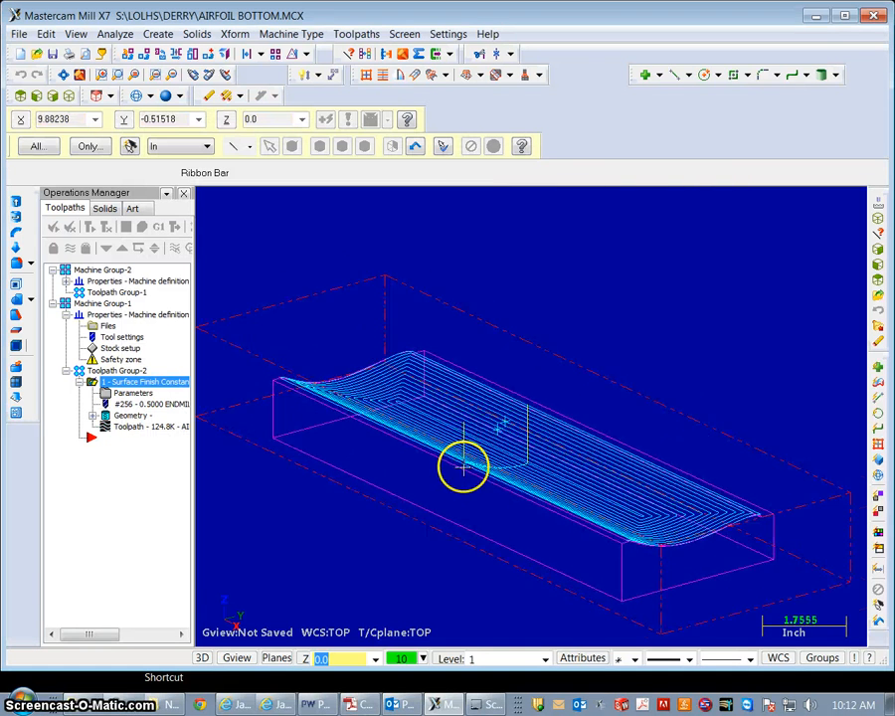
scroll(771, 539, "up", 9)
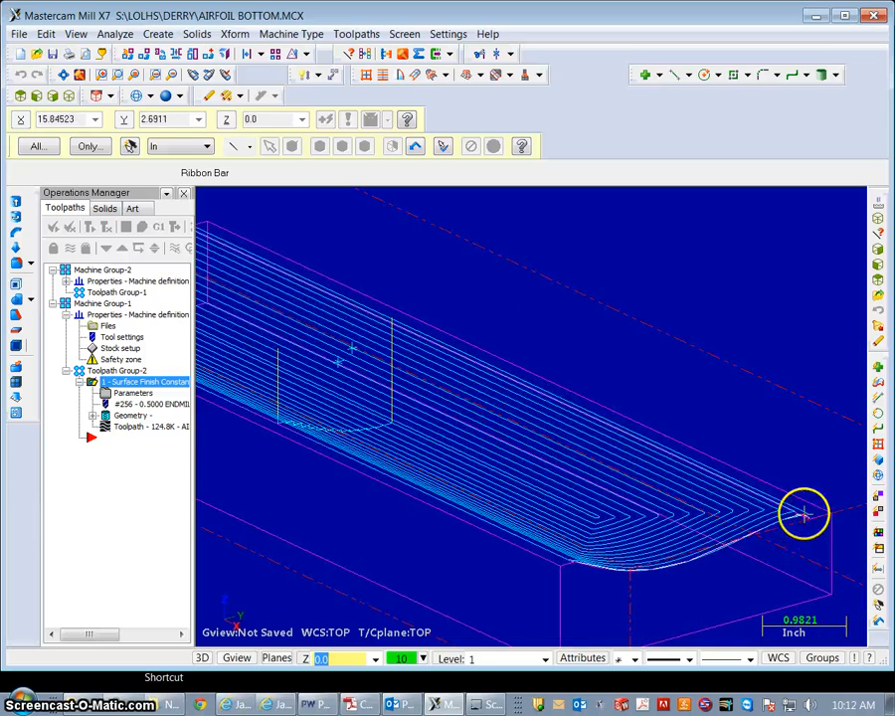
scroll(447, 505, "down", 7)
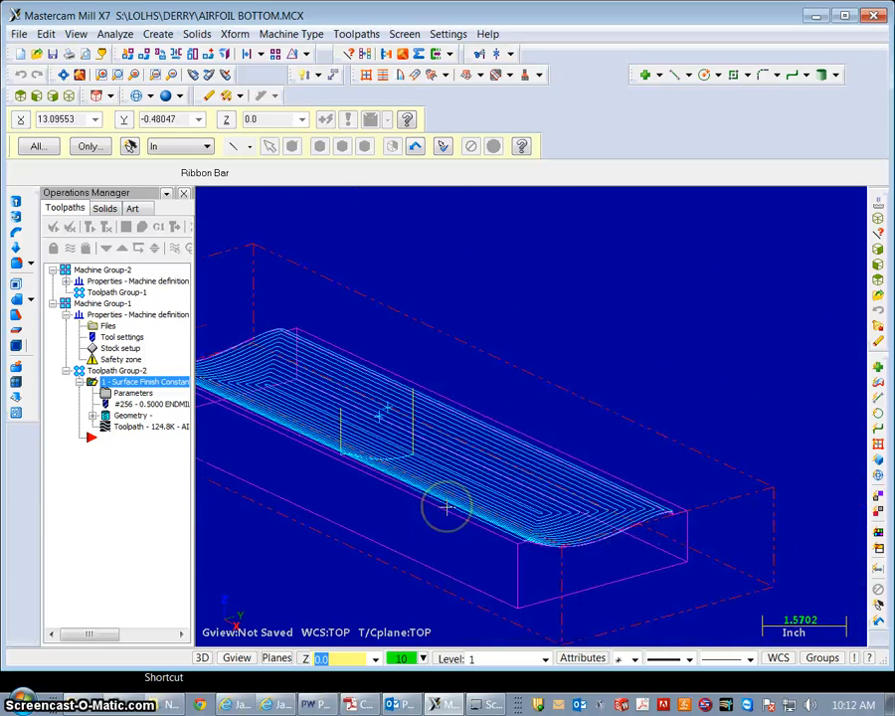
scroll(448, 506, "down", 4)
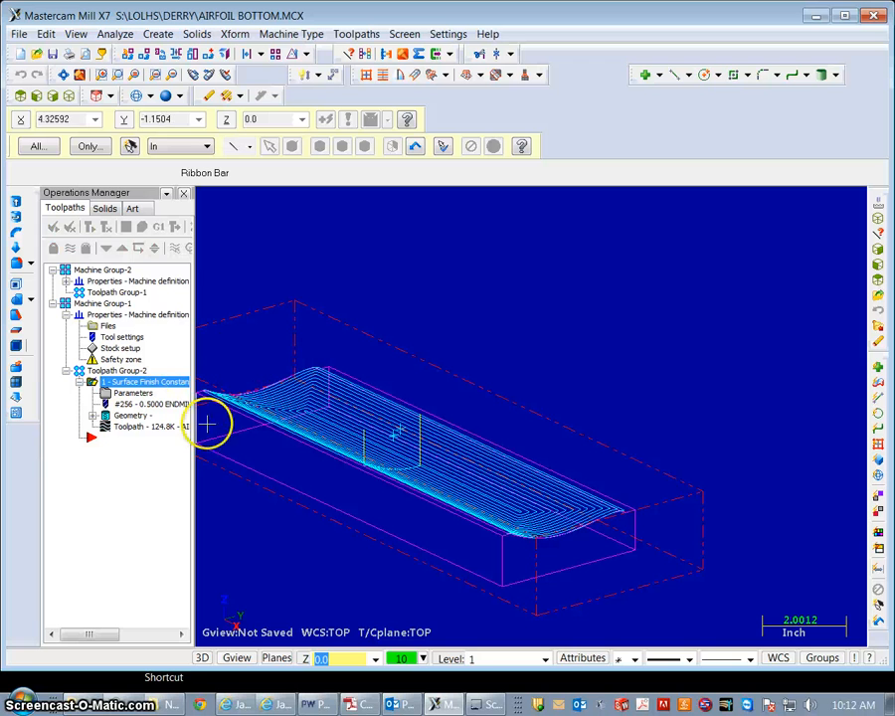
scroll(609, 502, "up", 3)
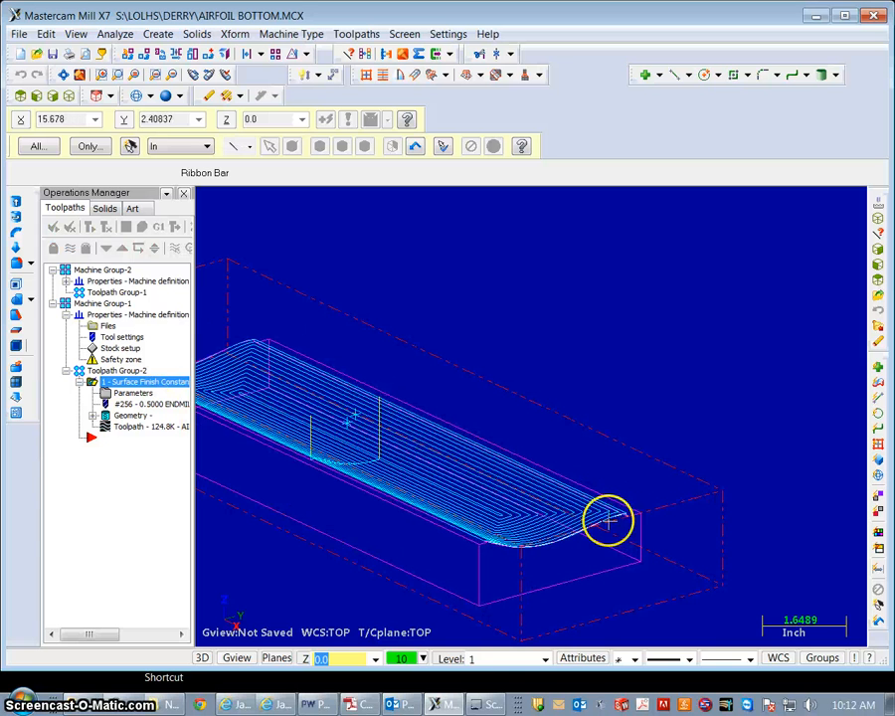
scroll(597, 577, "up", 3)
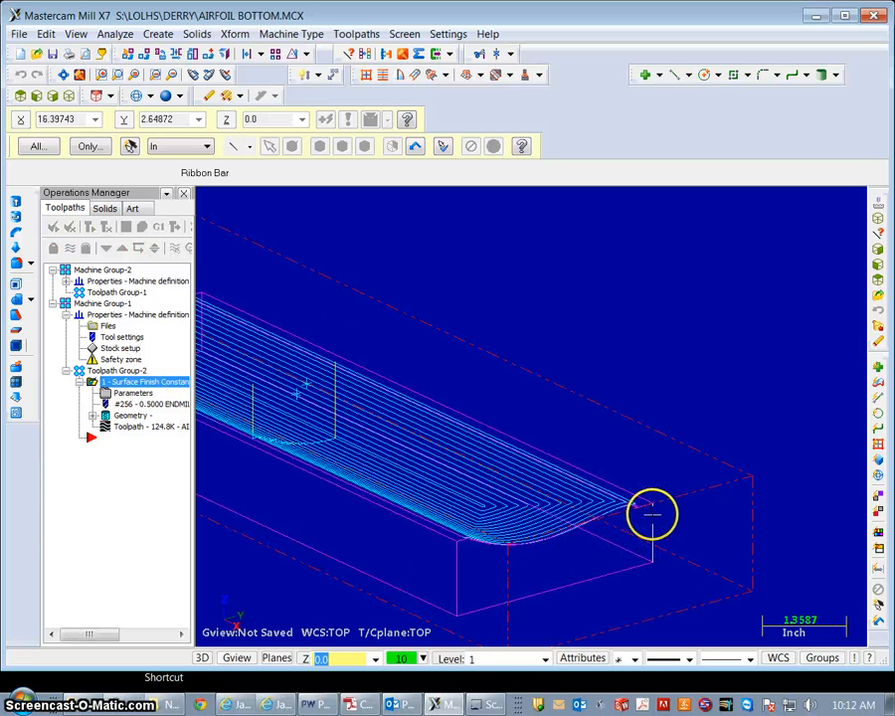
scroll(394, 494, "down", 4)
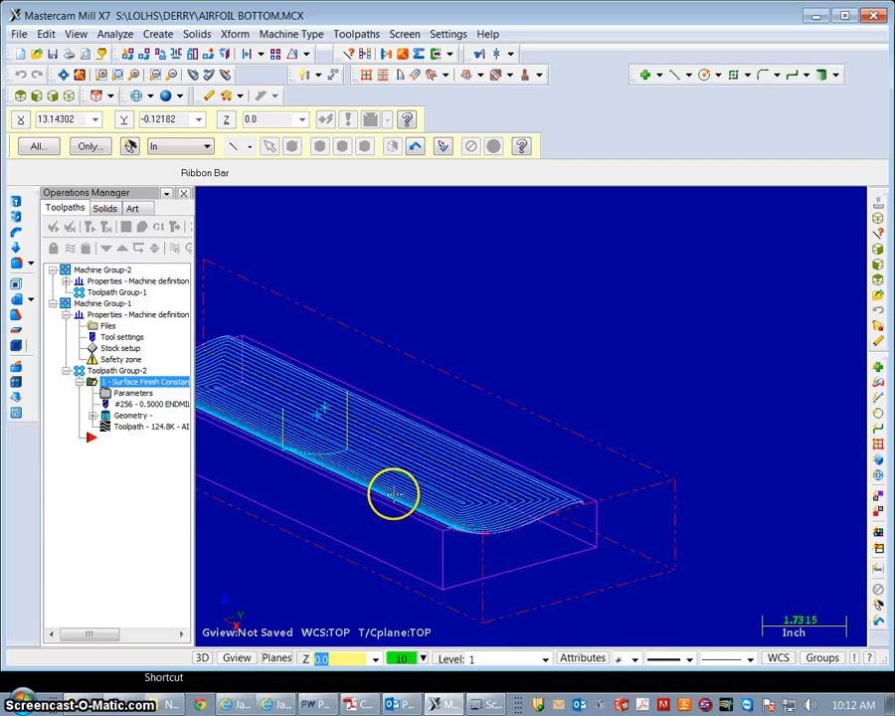
scroll(394, 547, "down", 3)
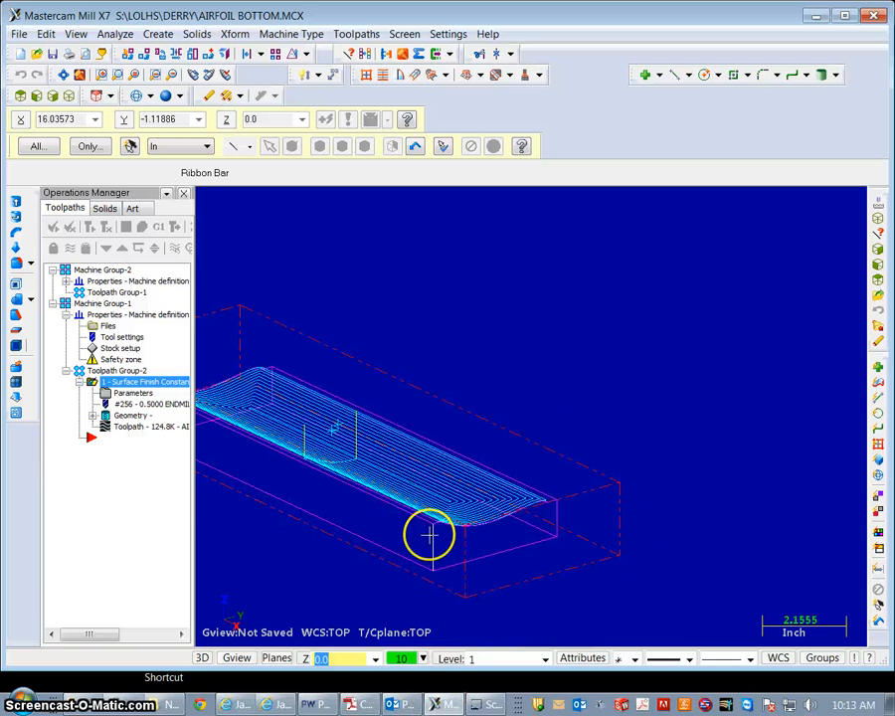
left_click(298, 36)
left_click(234, 34)
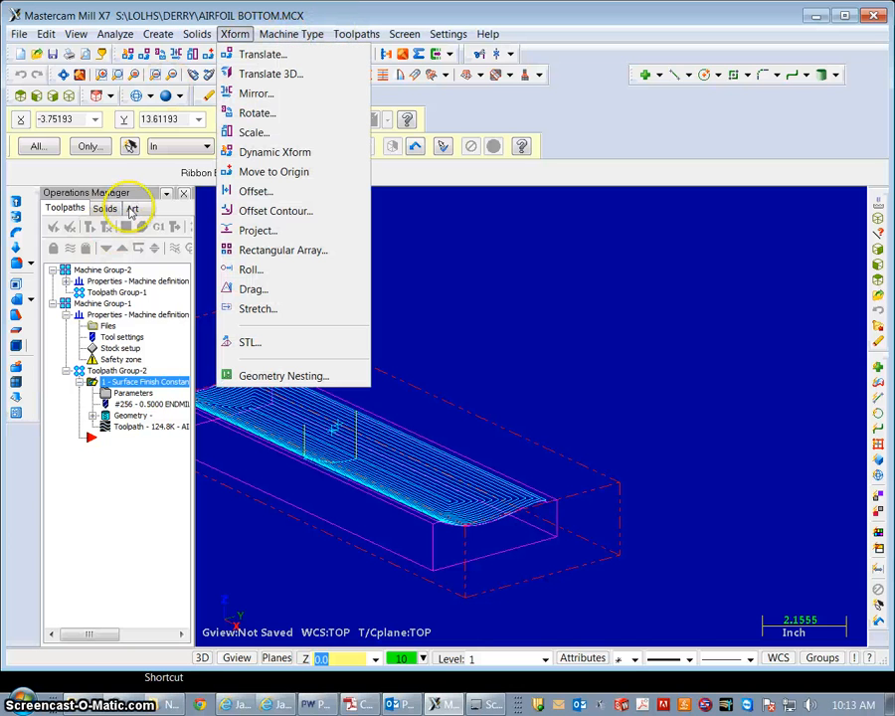
left_click(161, 179)
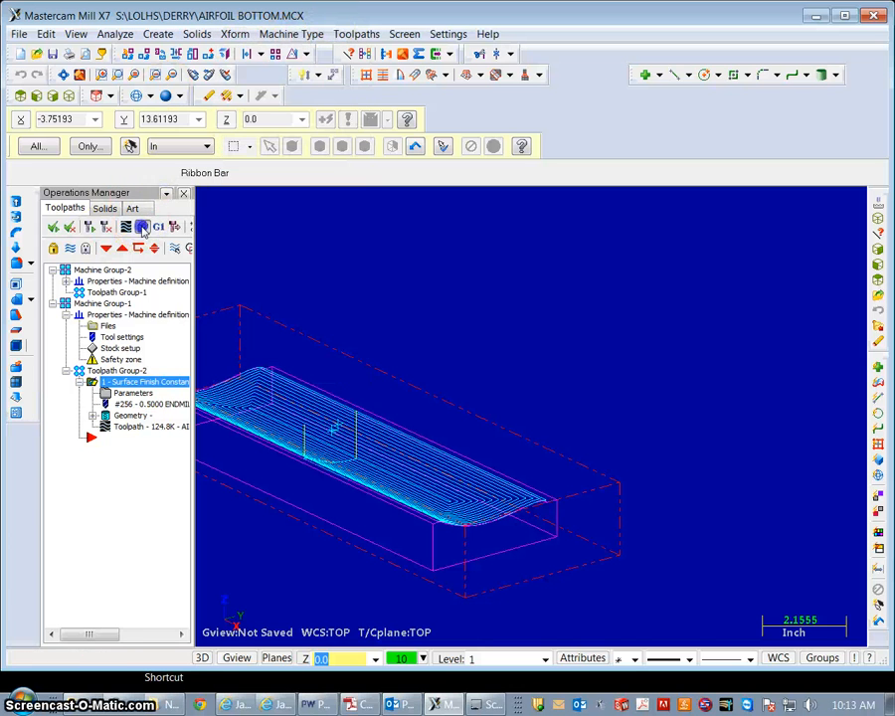
Verify the scallop toolpath by running the solid cutting simulation on the stock.
left_click(142, 227)
left_click(101, 121)
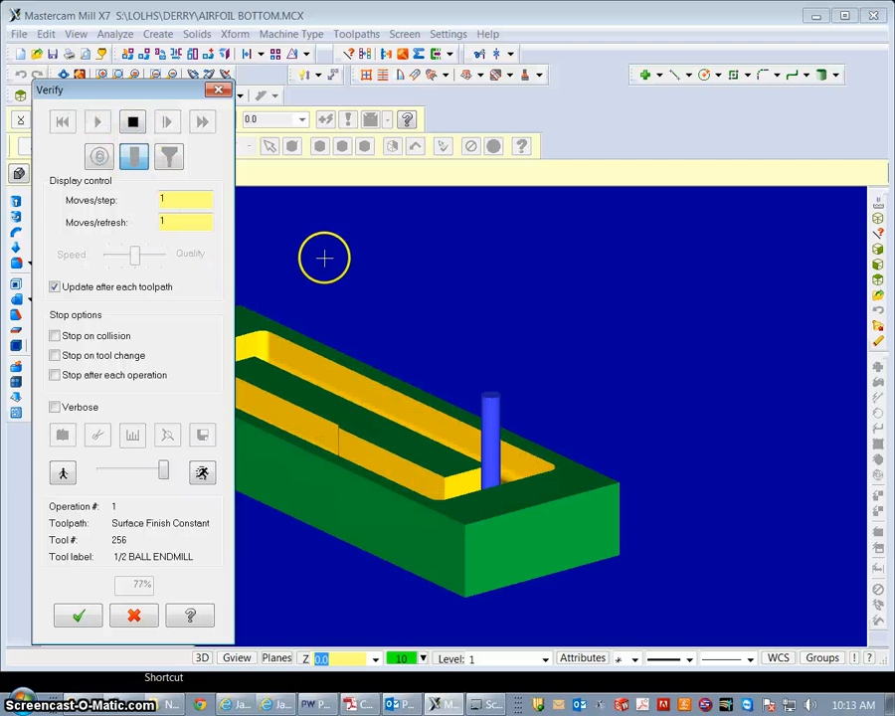
Close the cutting verification and play the backplot of the scallop surface finish toolpath to examine the tool's motion.
left_click(217, 90)
left_click(112, 382)
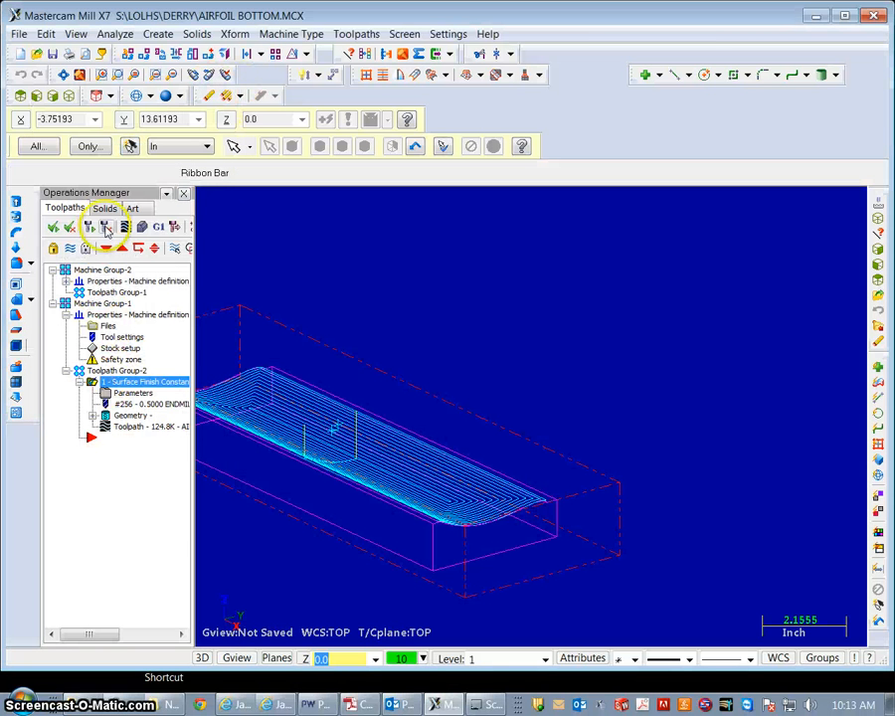
left_click(125, 227)
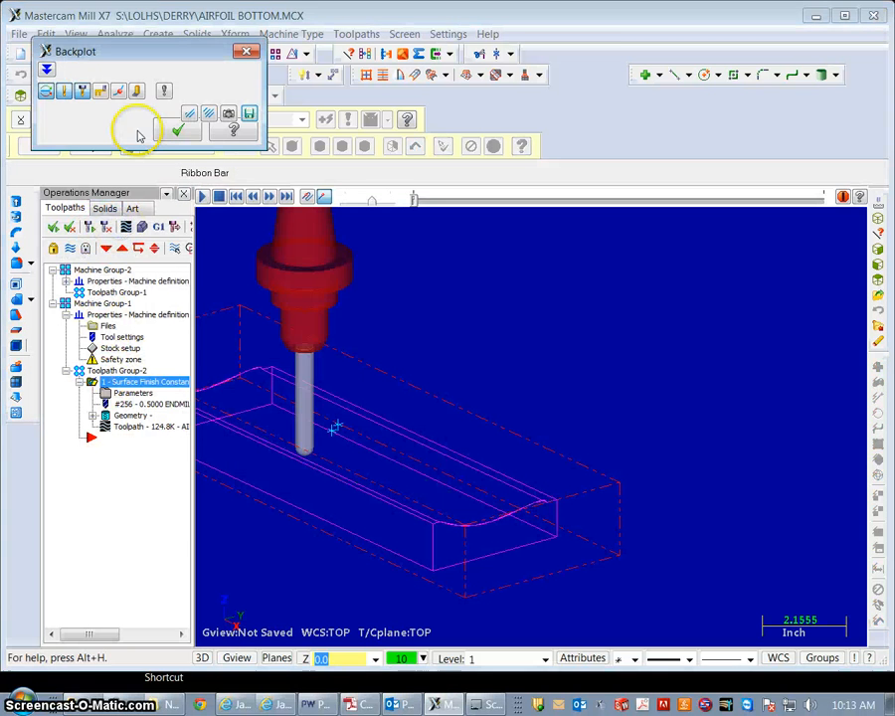
left_click(202, 196)
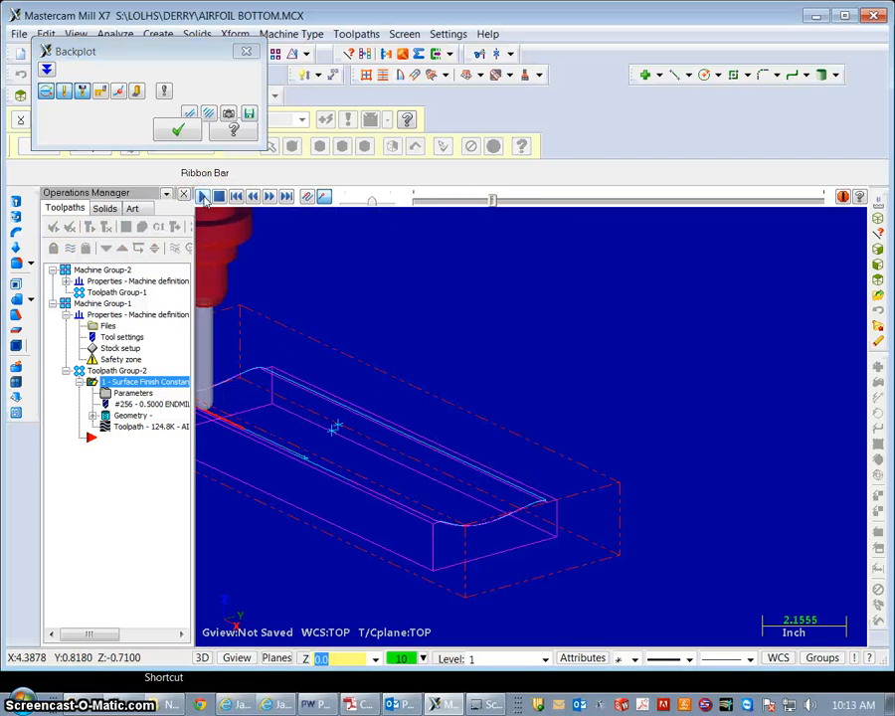
left_click(568, 513)
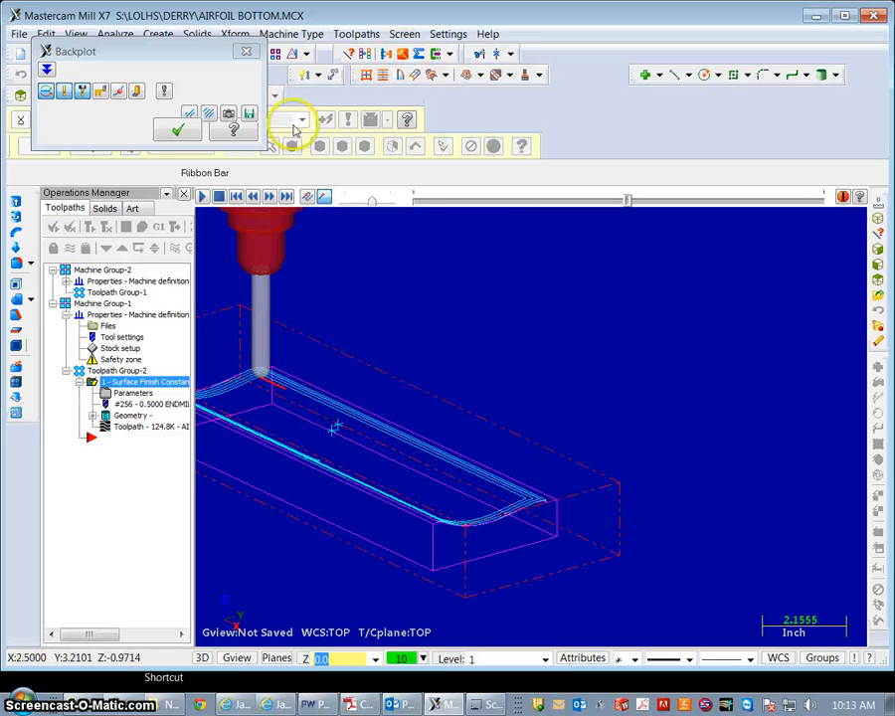
left_click_drag(163, 54, 271, 189)
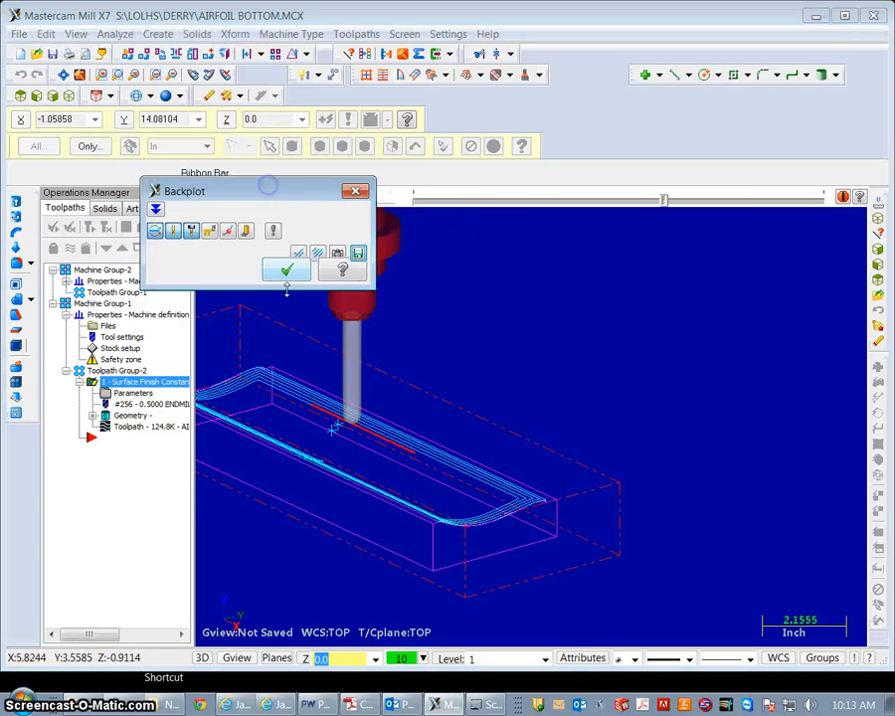
left_click(24, 703)
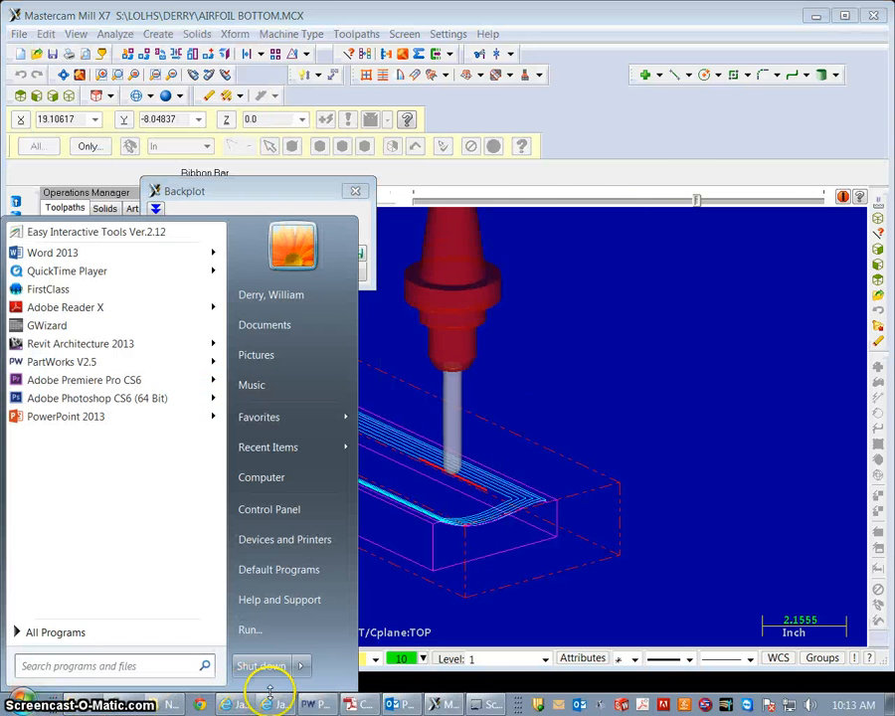